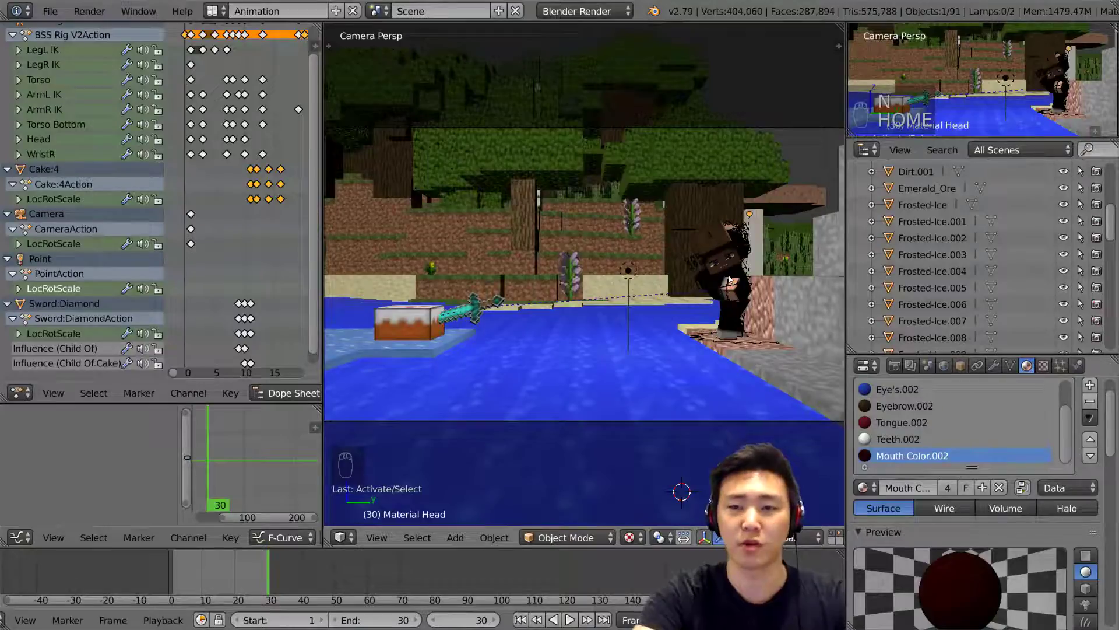
Select the point lamp between the cake and the character and review its lamp and shadow settings
{"action": "right_click", "coordinate": [628, 272]}
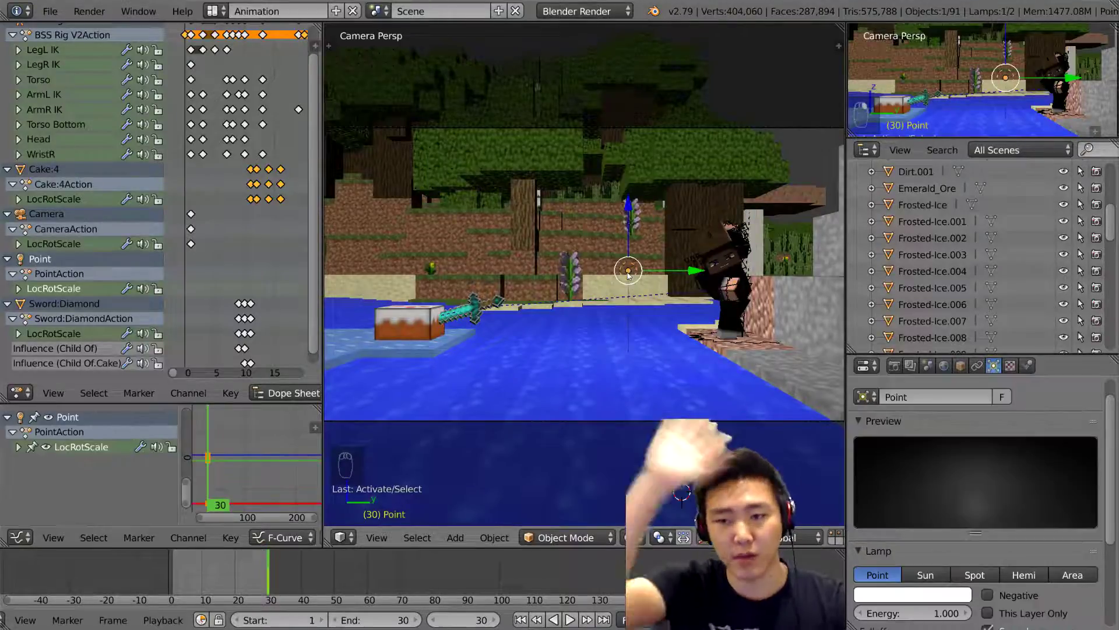
{"action": "scroll", "coordinate": [1045, 528], "scroll_direction": "down", "scroll_amount": 6}
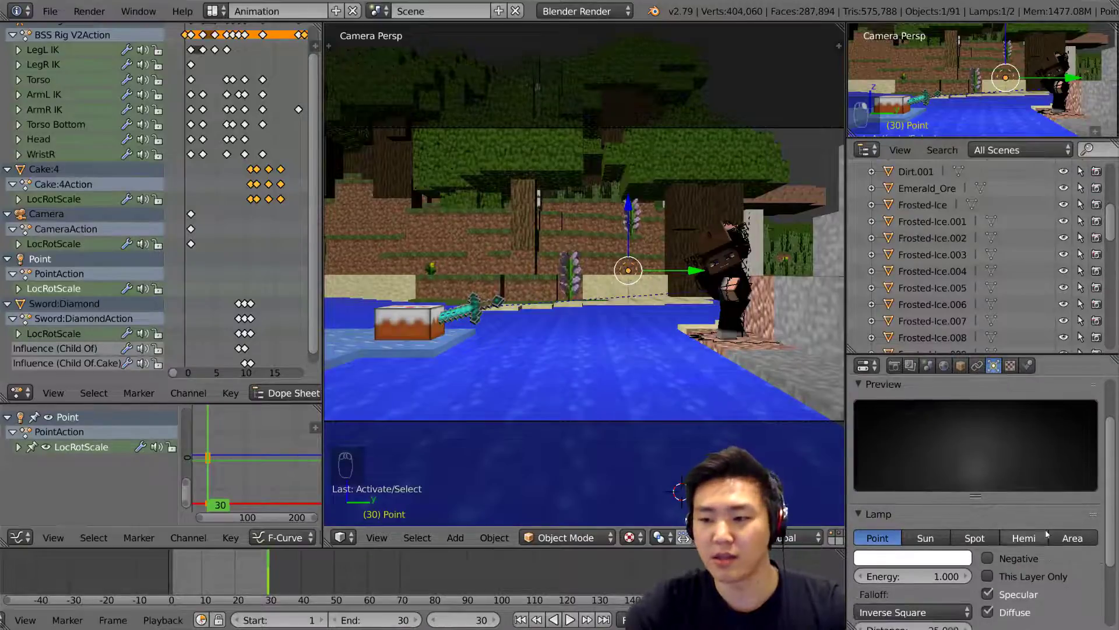
{"action": "scroll", "coordinate": [1048, 519], "scroll_direction": "up", "scroll_amount": 2}
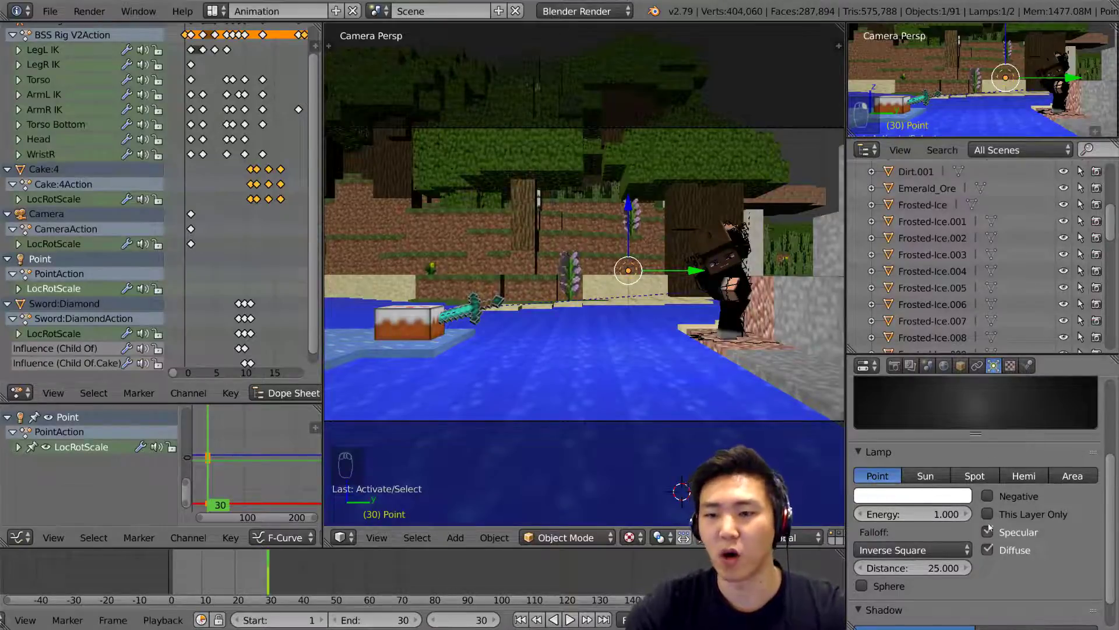
{"action": "scroll", "coordinate": [1025, 525], "scroll_direction": "down", "scroll_amount": 2}
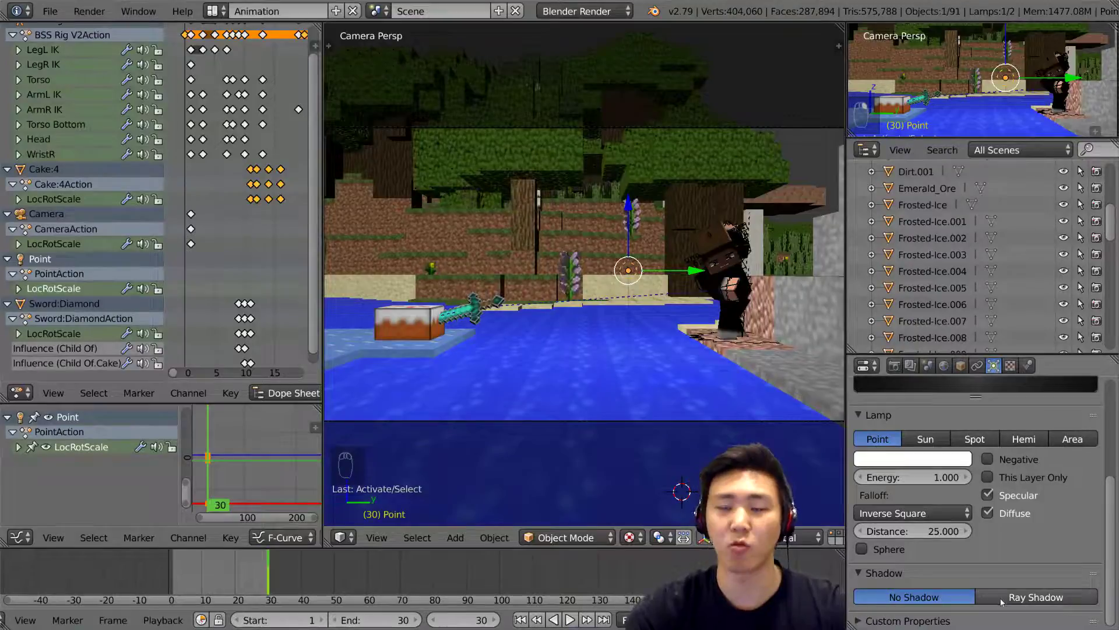
Select the sun lamp above the scene, view its shadow settings, and render the current frame through the camera
{"action": "middle_click_drag", "start_coordinate": [641, 233], "coordinate": [688, 69]}
{"action": "right_click", "coordinate": [705, 47]}
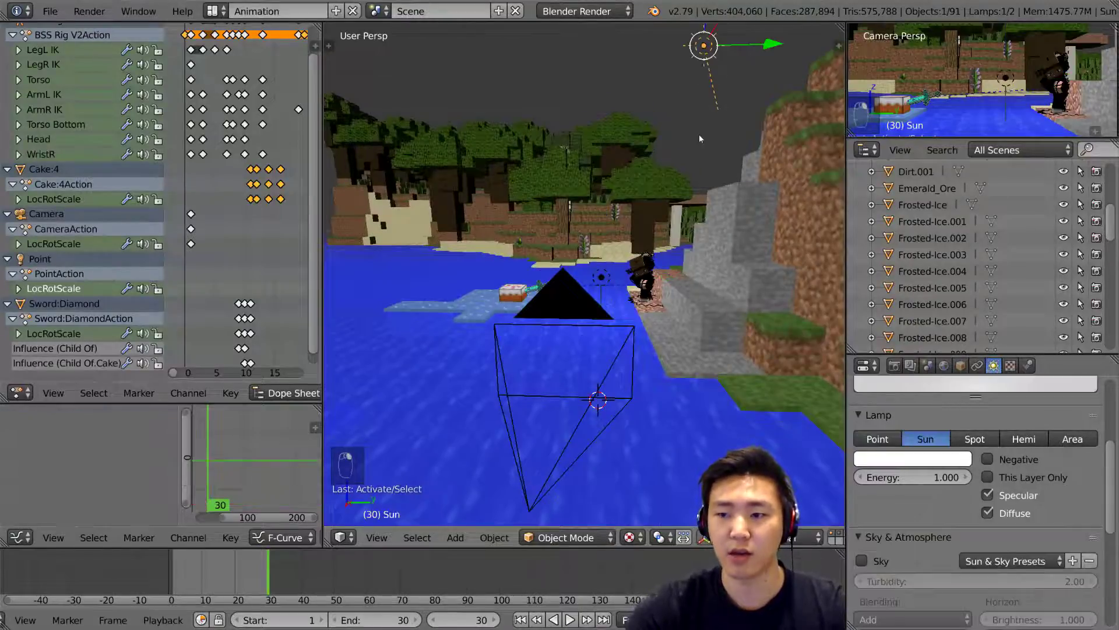
{"action": "key", "text": "KP_2"}
{"action": "key", "text": "KP_0"}
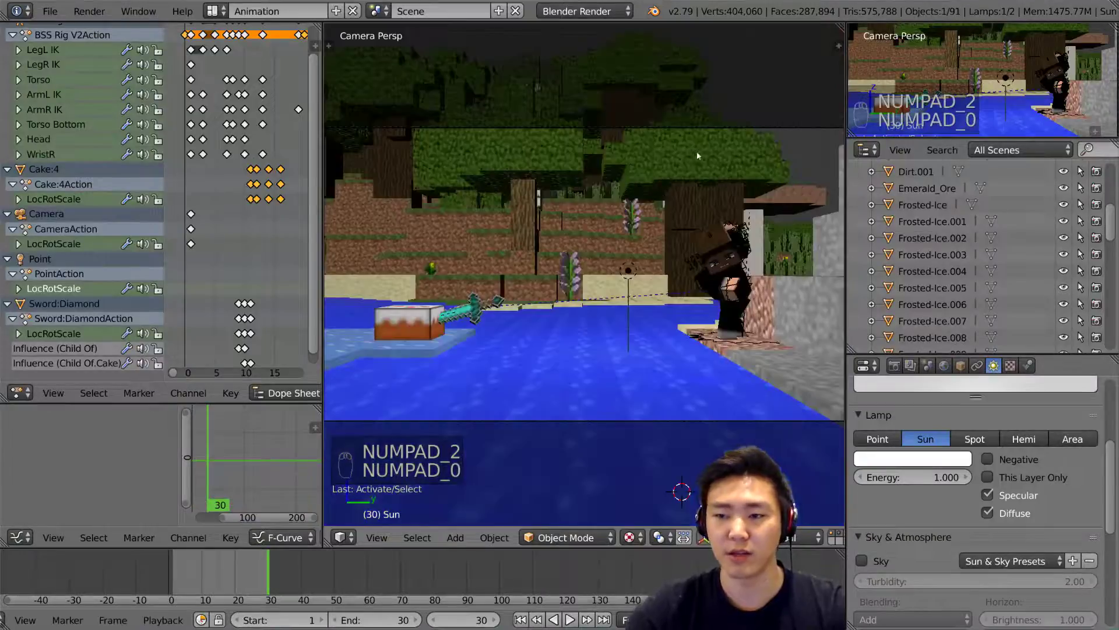
{"action": "scroll", "coordinate": [1000, 462], "scroll_direction": "down", "scroll_amount": 2}
{"action": "scroll", "coordinate": [999, 463], "scroll_direction": "down", "scroll_amount": 8}
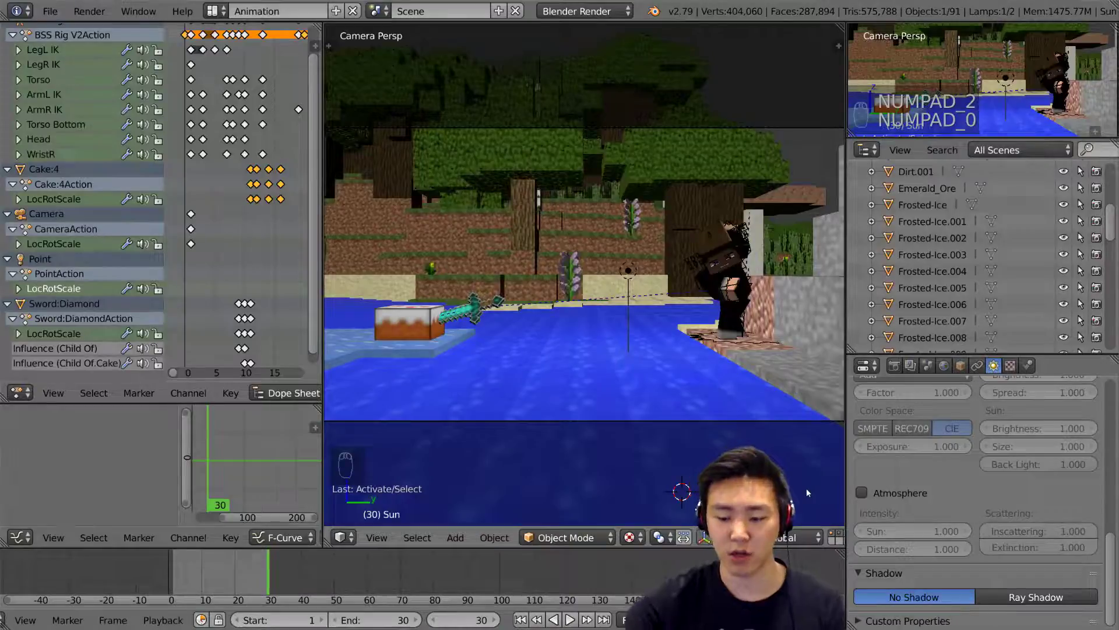
{"action": "key", "text": "F12"}
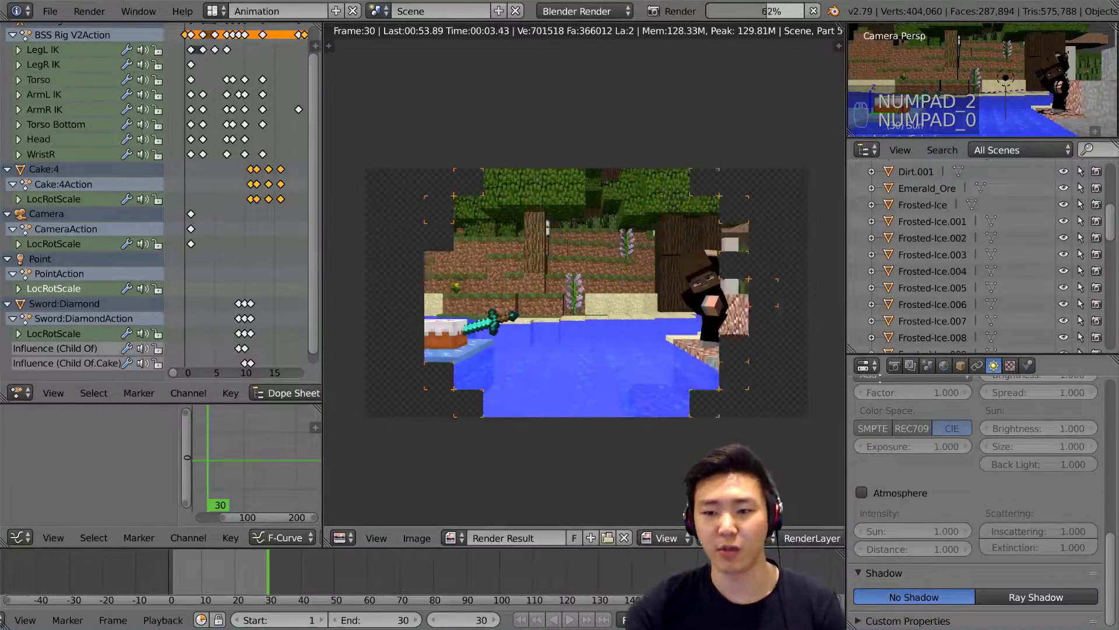
Turn off the world's ambient occlusion, re-render the frame, and inspect the background and the character in the render
{"action": "left_click", "coordinate": [946, 366]}
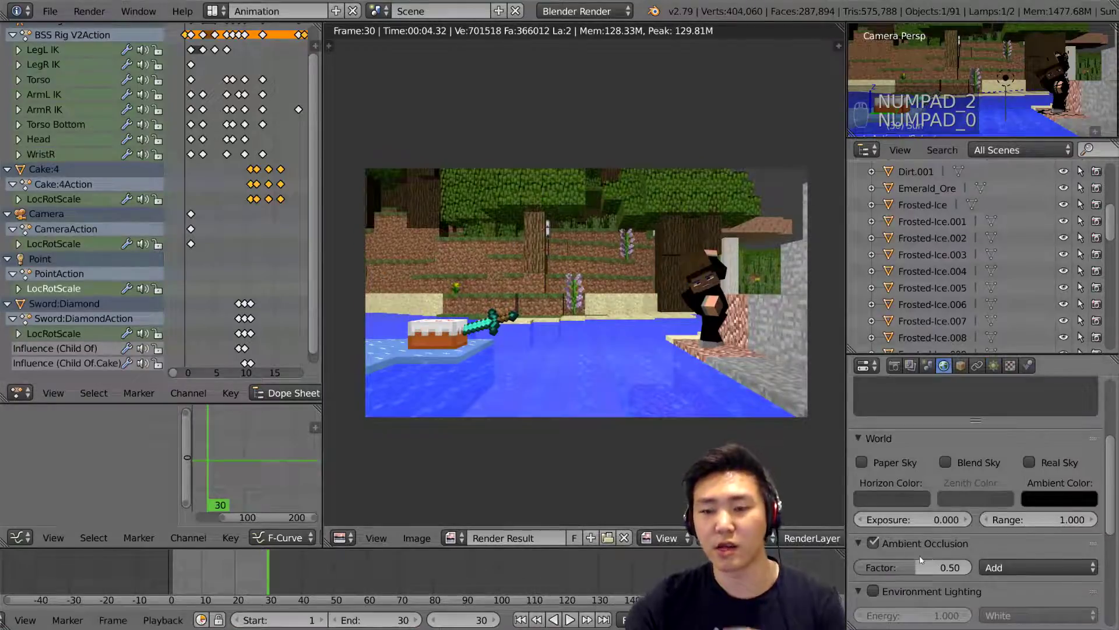
{"action": "left_click", "coordinate": [873, 544]}
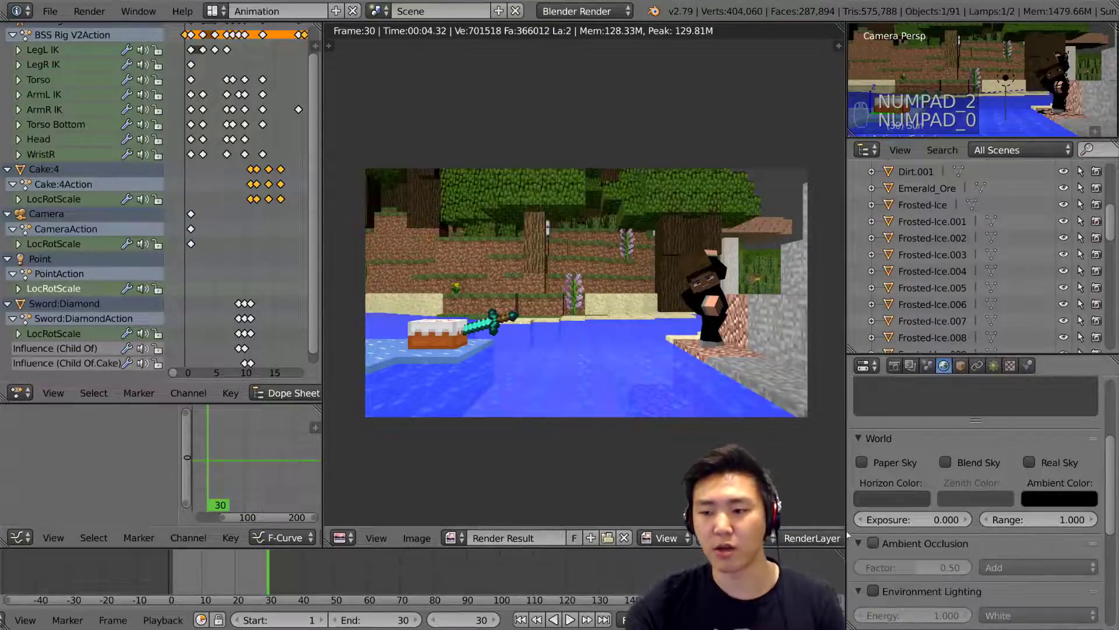
{"action": "key", "text": "F12"}
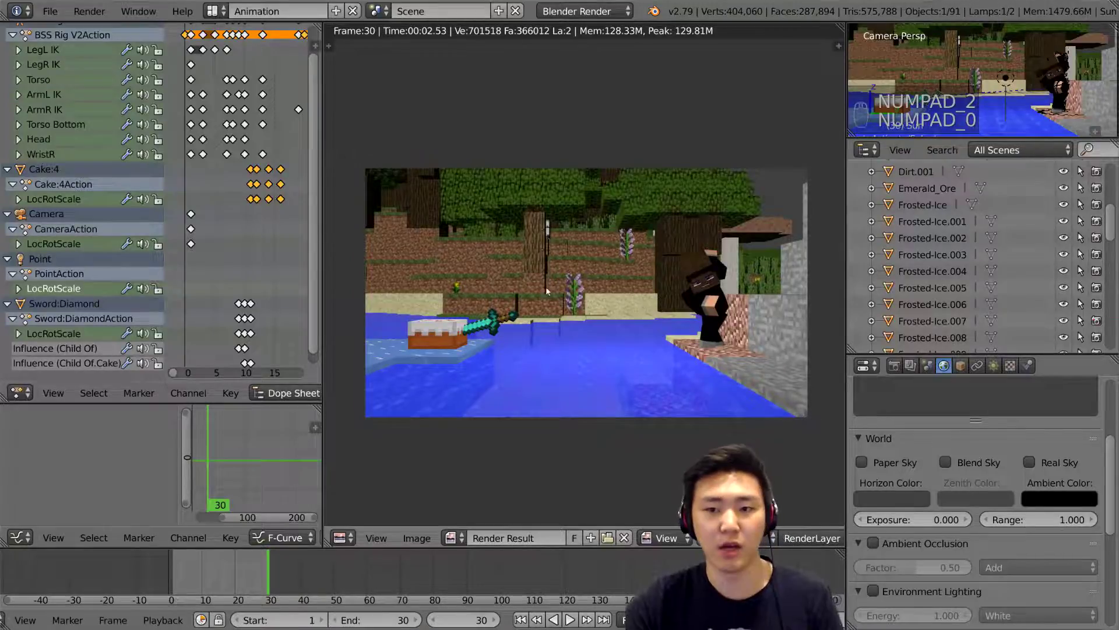
{"action": "scroll", "coordinate": [548, 292], "scroll_direction": "up", "scroll_amount": 4}
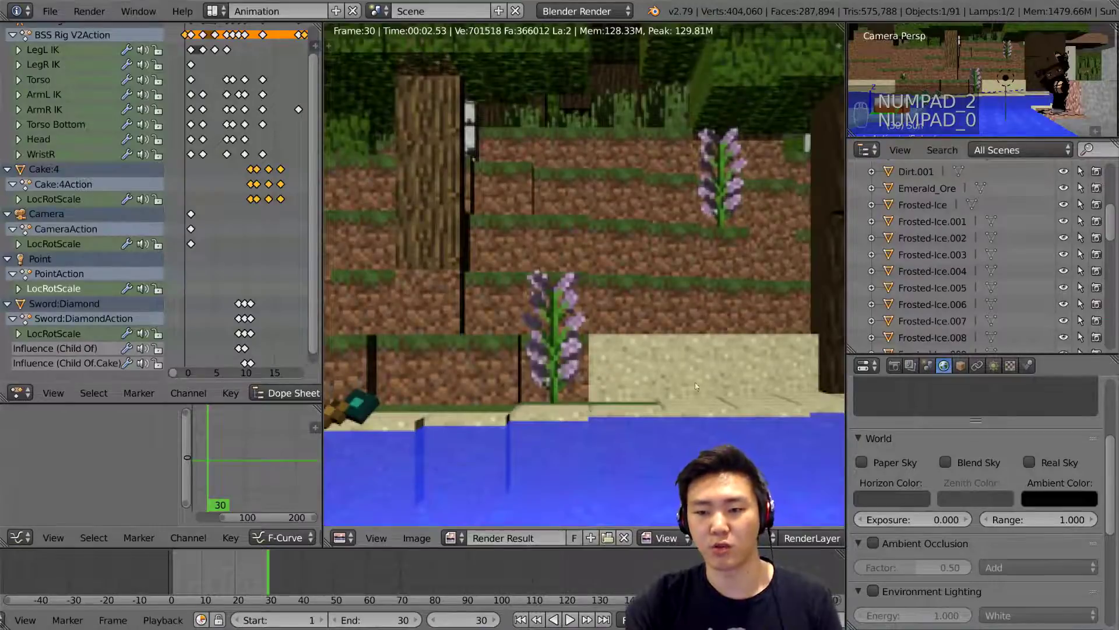
{"action": "scroll", "coordinate": [697, 367], "scroll_direction": "down", "scroll_amount": 4}
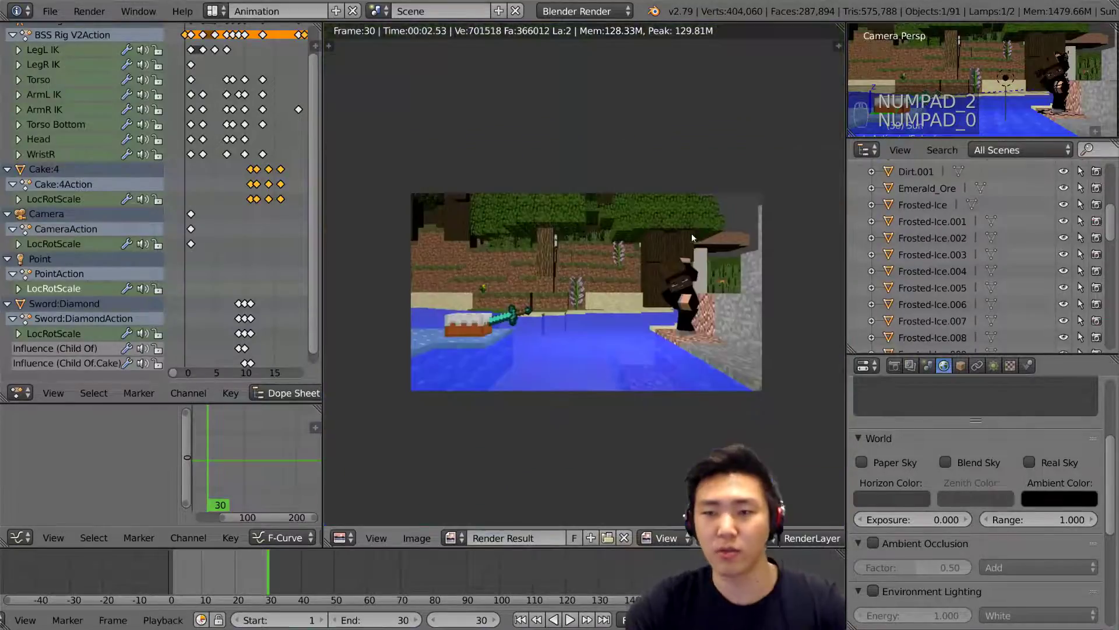
{"action": "scroll", "coordinate": [552, 272], "scroll_direction": "up", "scroll_amount": 2}
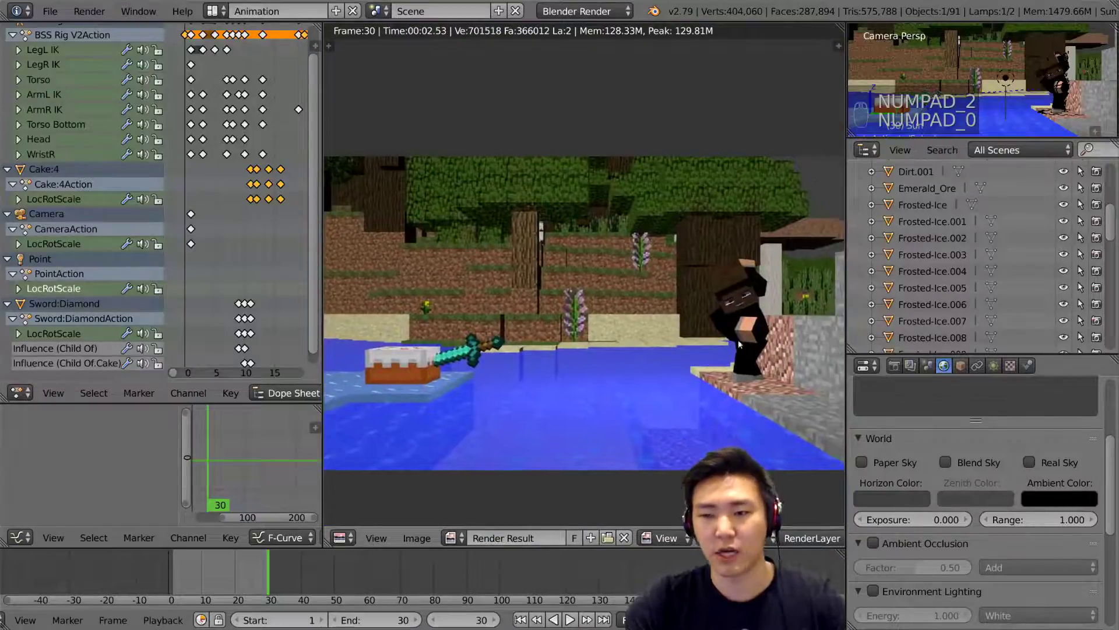
Leave the render, collapse the sun lamp's Sky & Atmosphere settings, and switch its shadow to Ray Shadow
{"action": "key", "text": "Escape"}
{"action": "scroll", "coordinate": [1014, 530], "scroll_direction": "down", "scroll_amount": 6}
{"action": "scroll", "coordinate": [973, 534], "scroll_direction": "up", "scroll_amount": 8}
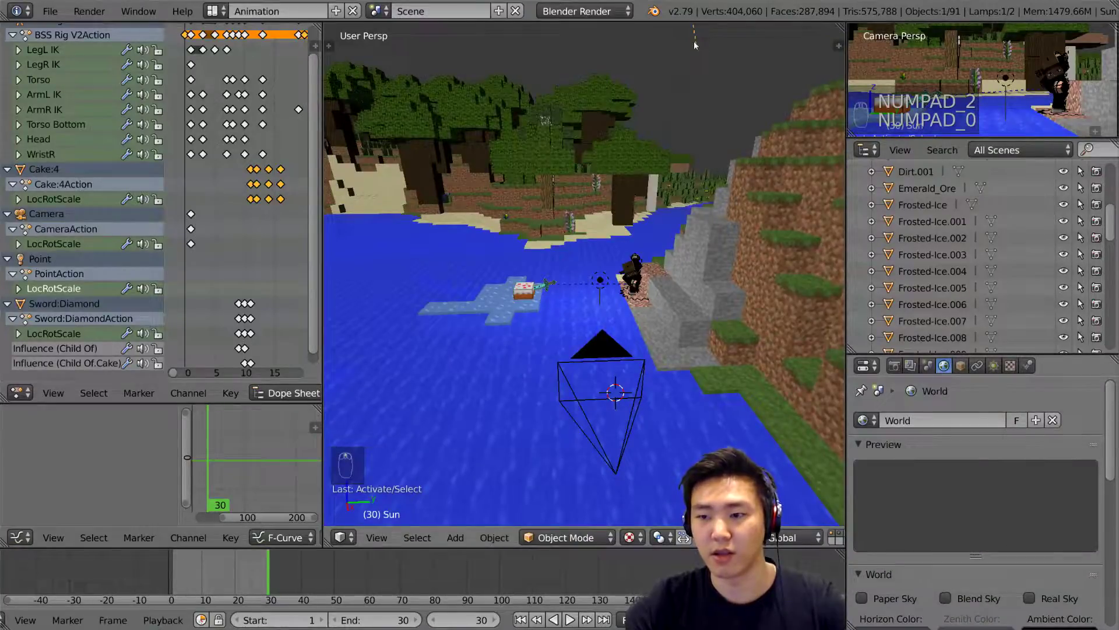
{"action": "left_click", "coordinate": [994, 366]}
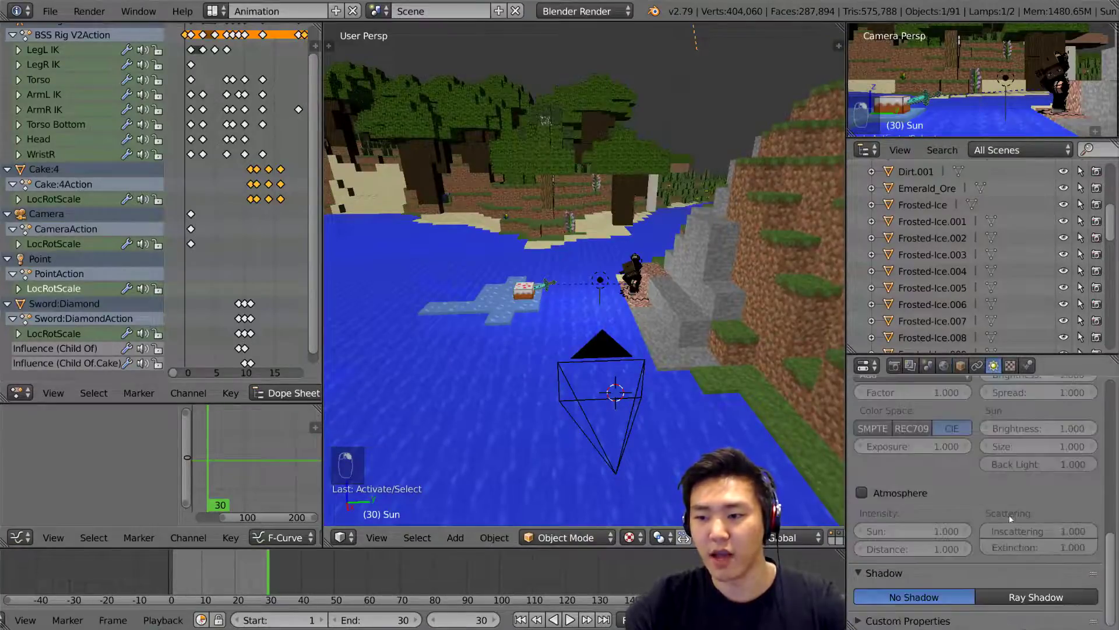
{"action": "scroll", "coordinate": [997, 560], "scroll_direction": "up", "scroll_amount": 5}
{"action": "scroll", "coordinate": [1026, 537], "scroll_direction": "down", "scroll_amount": 5}
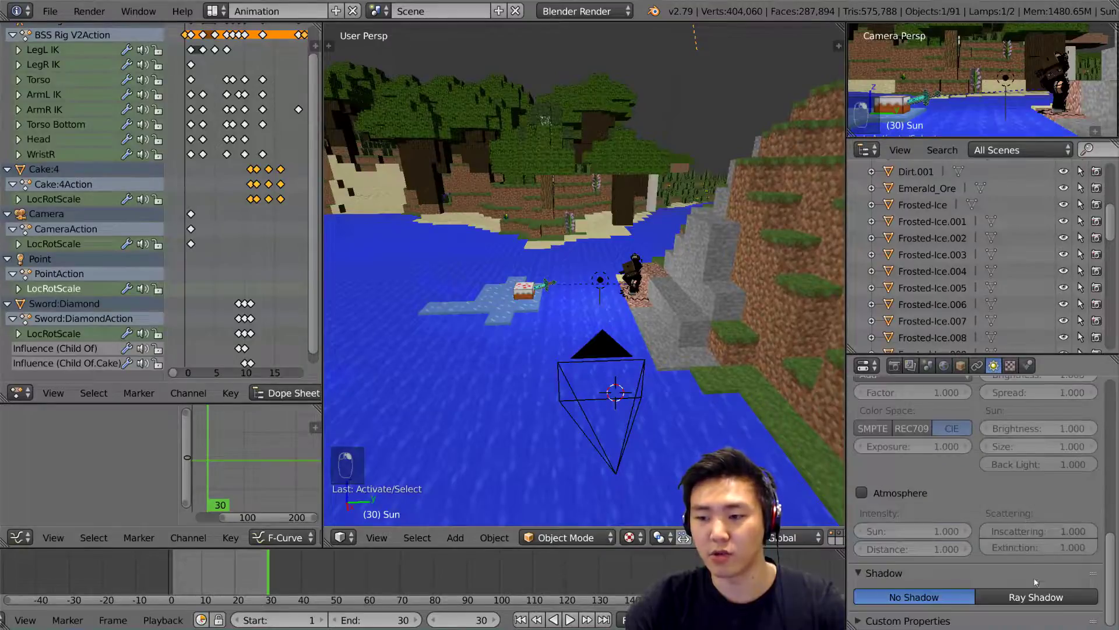
{"action": "scroll", "coordinate": [971, 474], "scroll_direction": "up", "scroll_amount": 5}
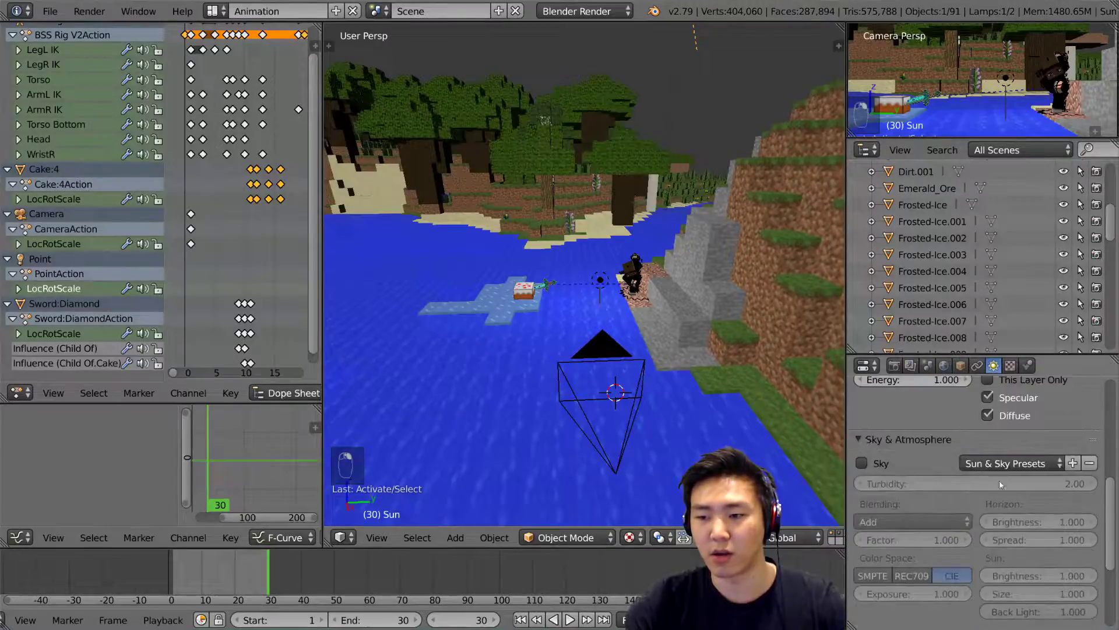
{"action": "left_click", "coordinate": [897, 439]}
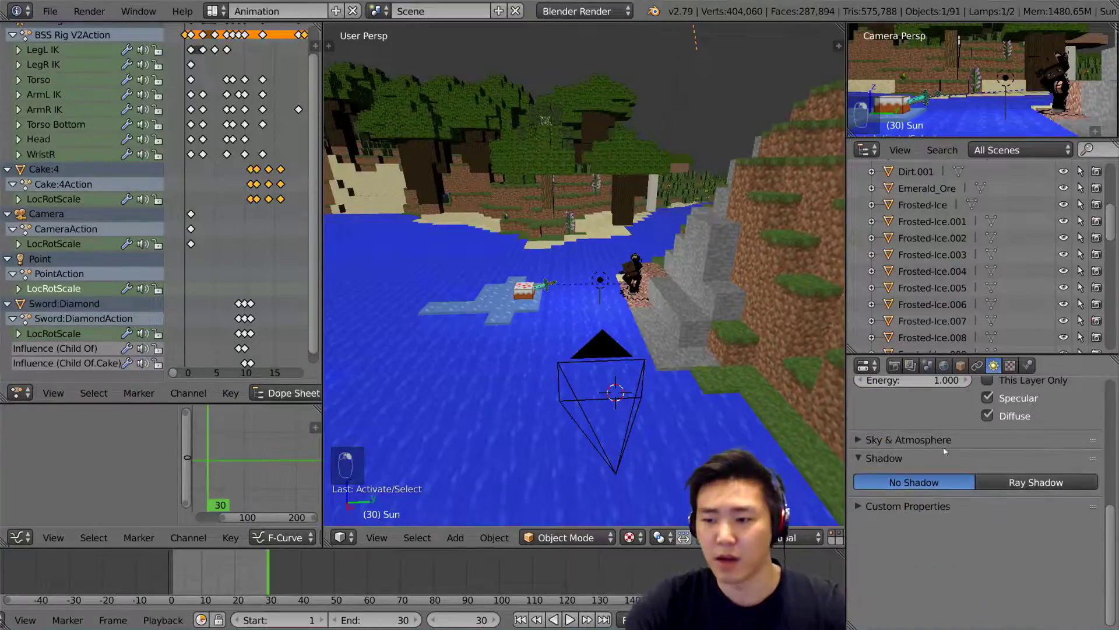
Render the current frame from the camera view to check the sun's ray-traced shadows
{"action": "key", "text": "KP_0"}
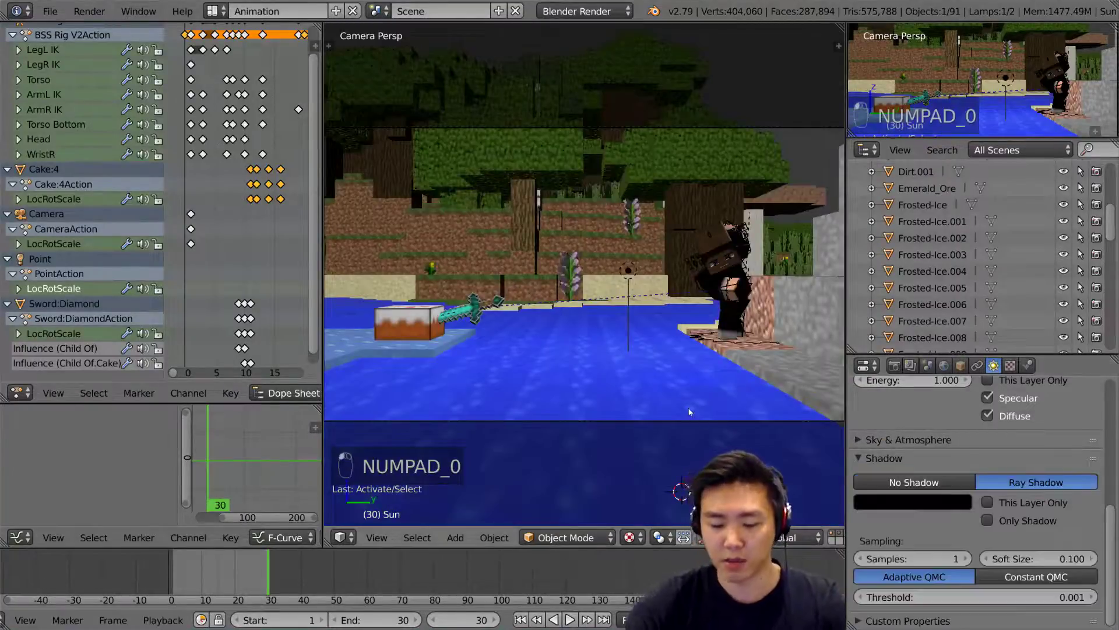
{"action": "key", "text": "F12"}
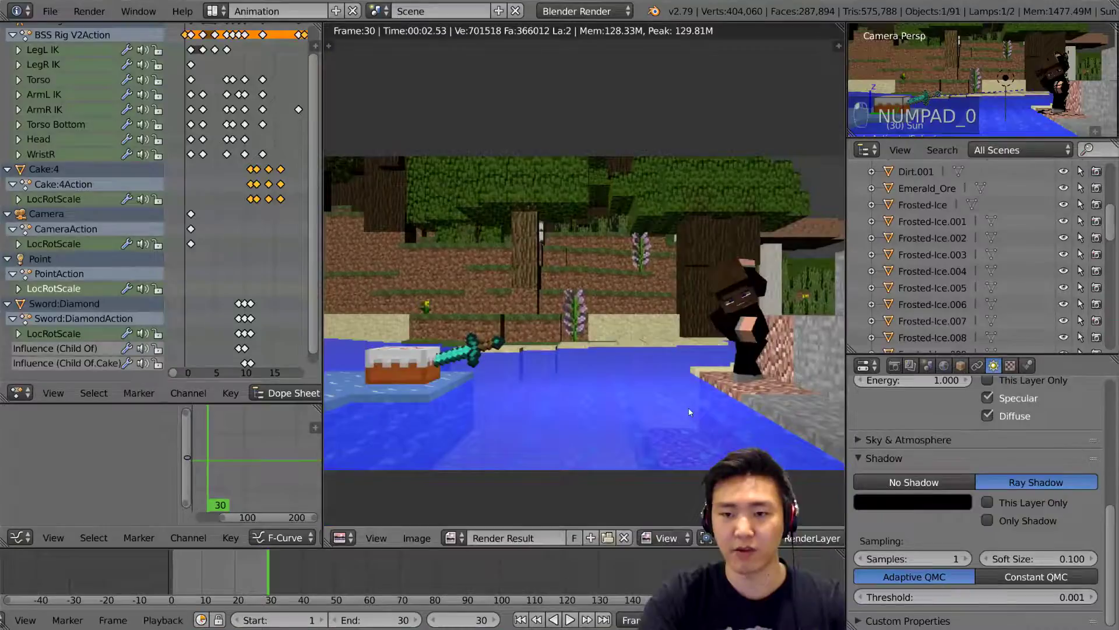
{"action": "key", "text": "F11"}
{"action": "key", "text": "j"}
{"action": "key", "text": "j"}
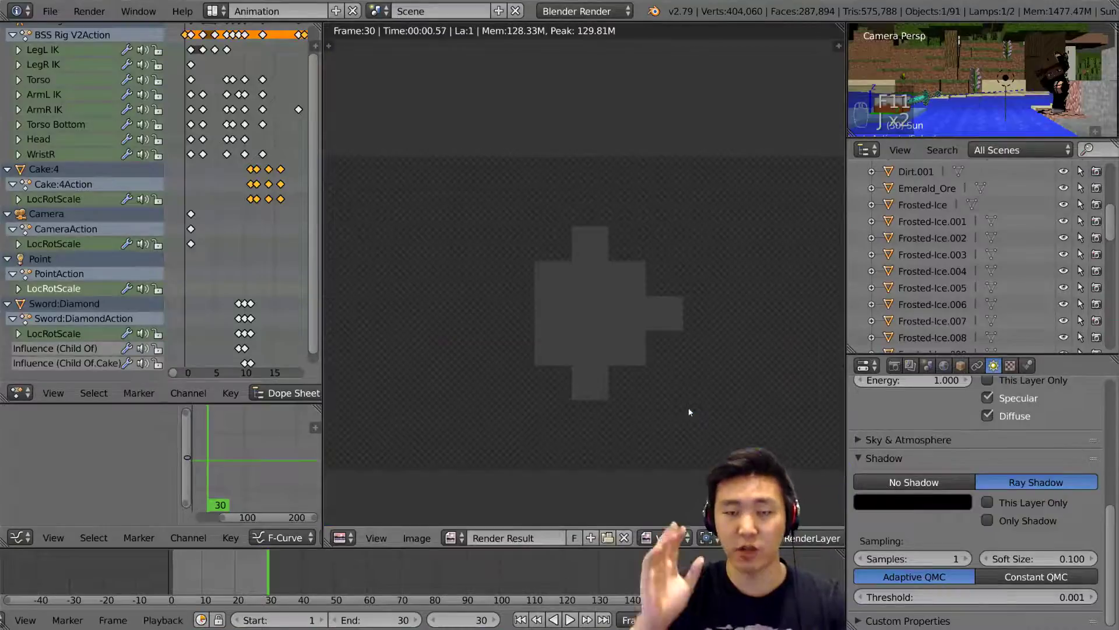
{"action": "key", "text": "F12"}
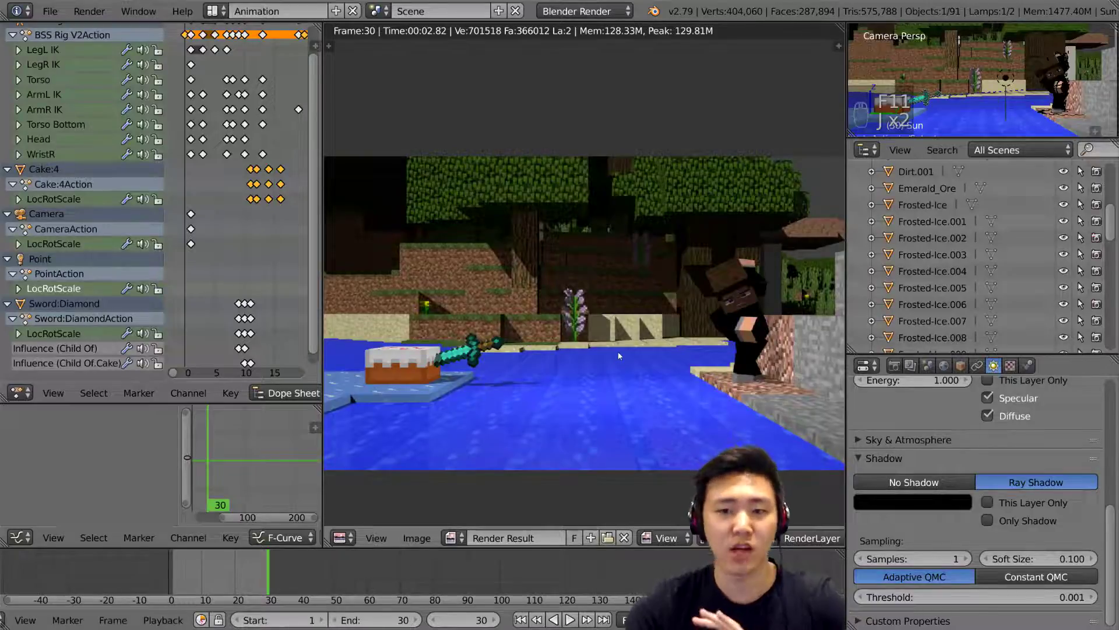
Turn the world's ambient occlusion back on and re-render the frame to see the whole image
{"action": "left_click", "coordinate": [944, 365]}
{"action": "scroll", "coordinate": [968, 498], "scroll_direction": "down", "scroll_amount": 3}
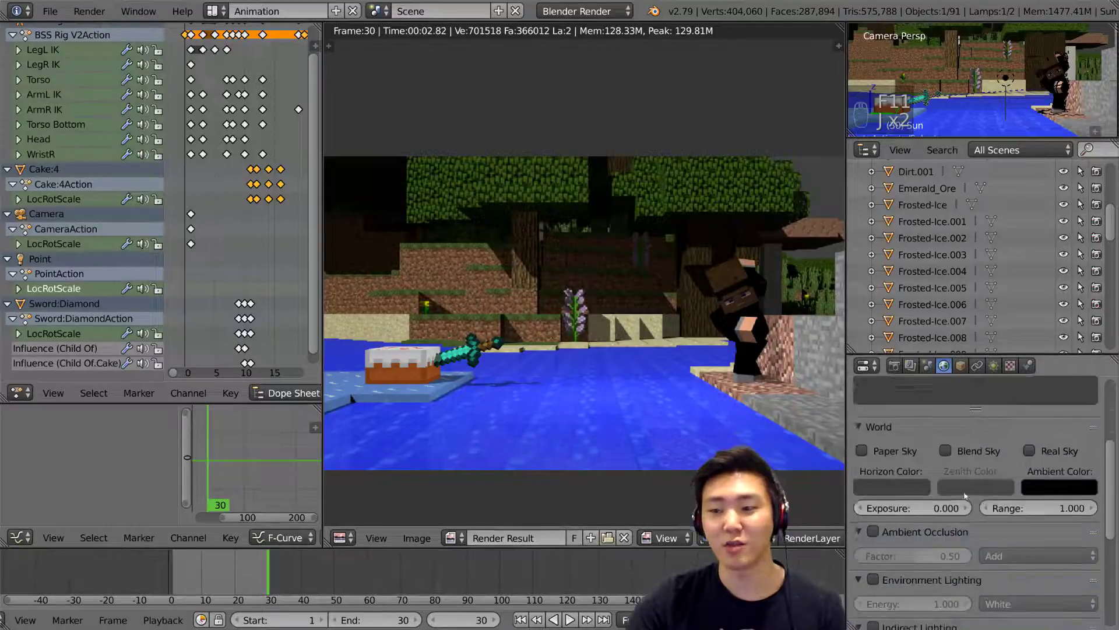
{"action": "scroll", "coordinate": [969, 498], "scroll_direction": "down", "scroll_amount": 5}
{"action": "left_click", "coordinate": [872, 425]}
{"action": "key", "text": "F12"}
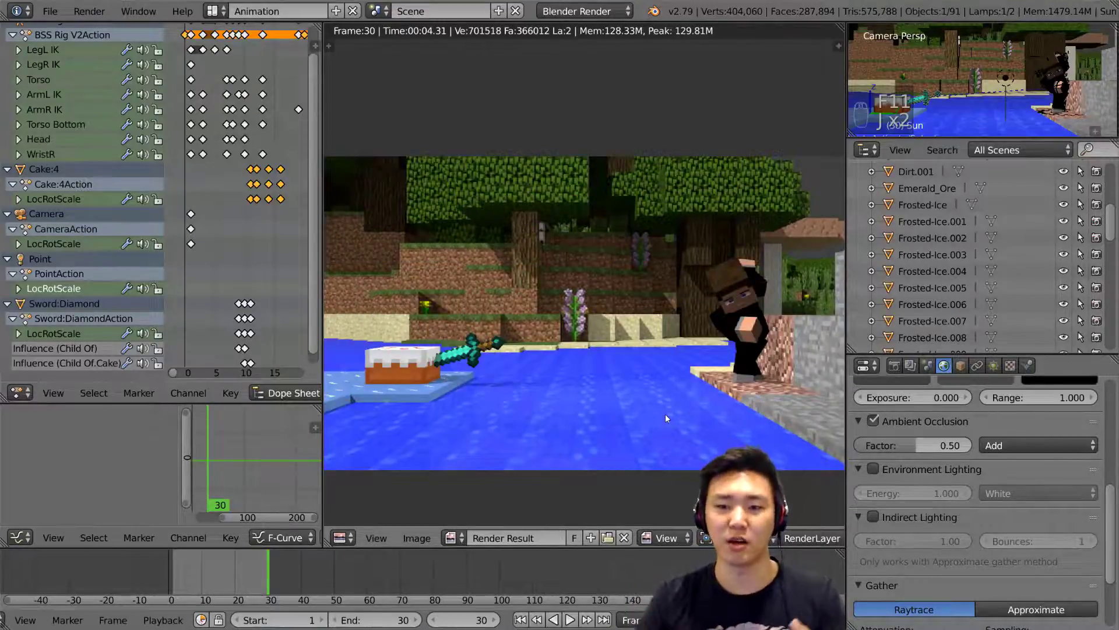
{"action": "scroll", "coordinate": [629, 353], "scroll_direction": "down", "scroll_amount": 1}
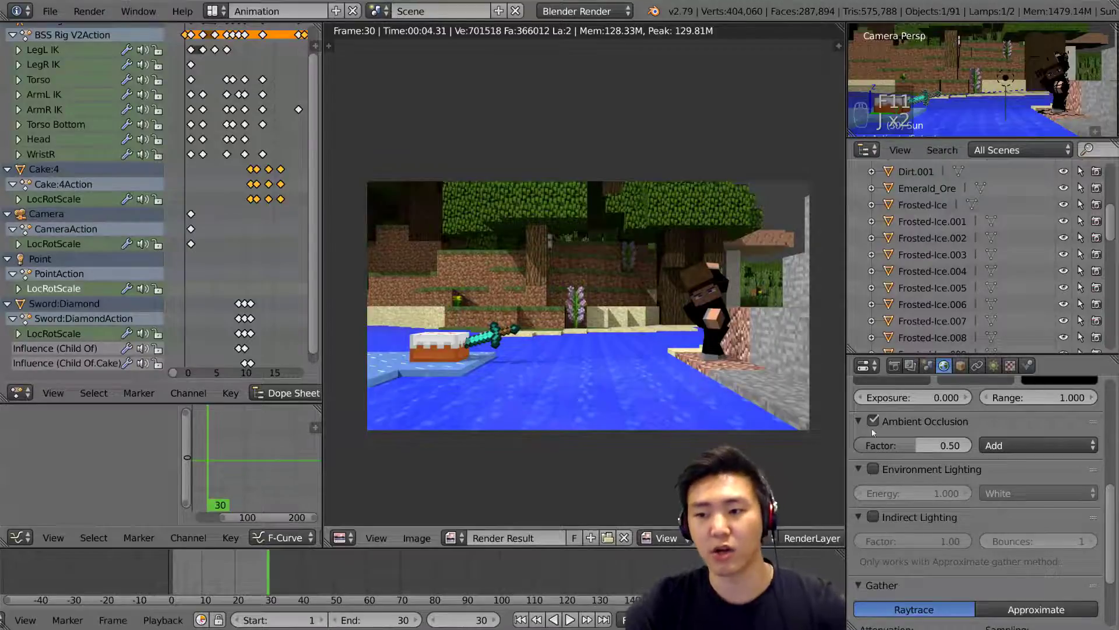
Add a new texture to the first texture slot of the World
{"action": "scroll", "coordinate": [1027, 512], "scroll_direction": "up", "scroll_amount": 8}
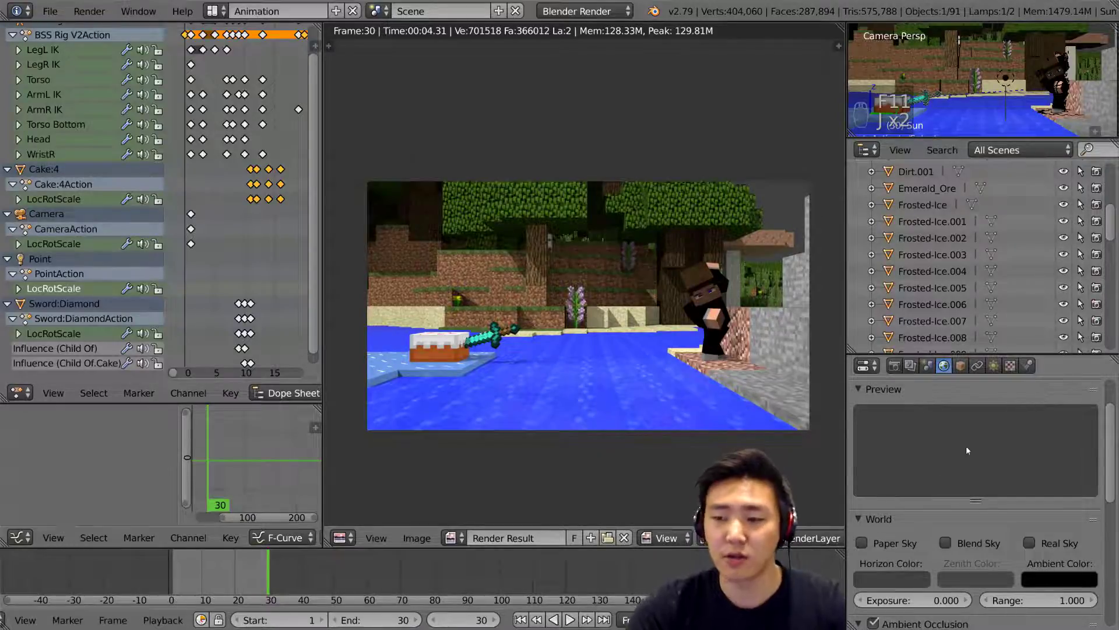
{"action": "left_click", "coordinate": [1010, 365]}
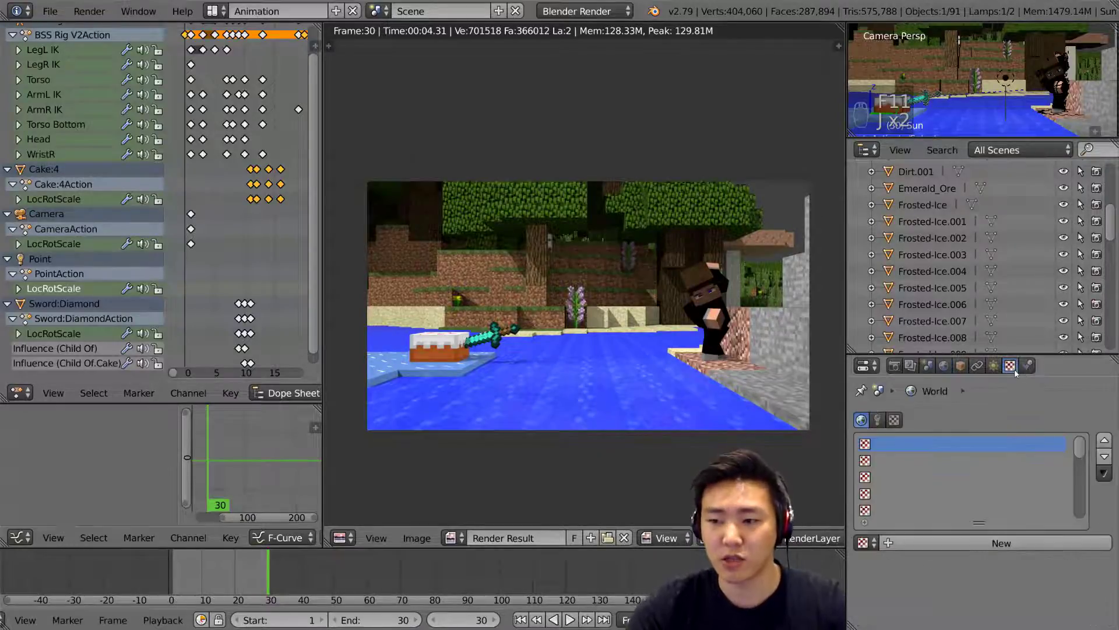
{"action": "left_click", "coordinate": [876, 422]}
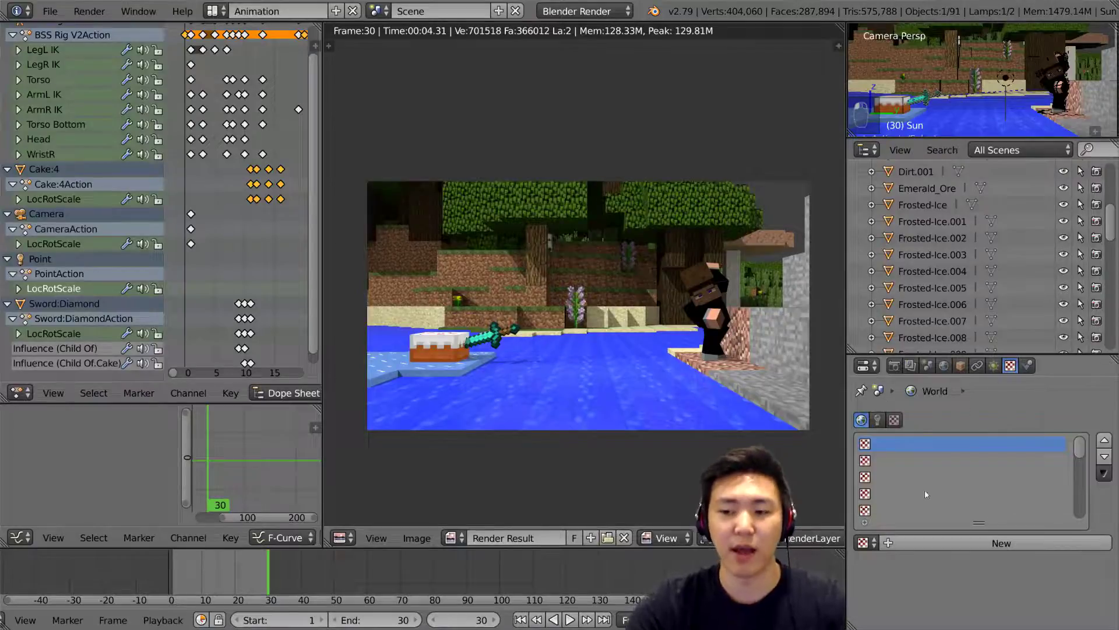
{"action": "left_click", "coordinate": [1002, 542]}
{"action": "scroll", "coordinate": [1050, 584], "scroll_direction": "down", "scroll_amount": 2}
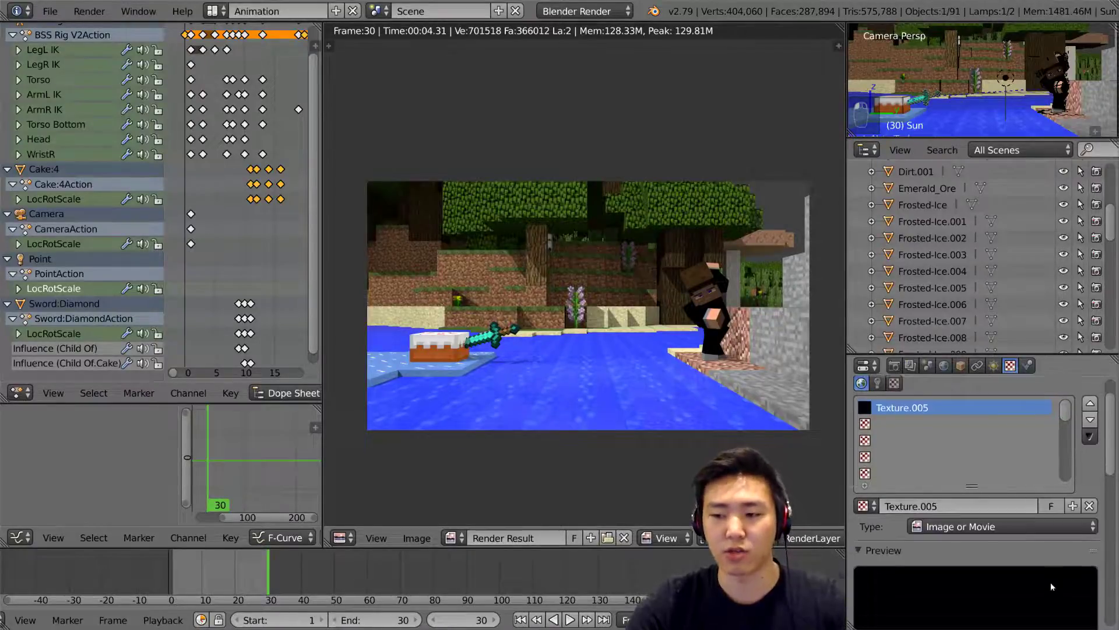
Assign the existing image cloudy16_high.jpg to the new world texture
{"action": "scroll", "coordinate": [1050, 583], "scroll_direction": "down", "scroll_amount": 4}
{"action": "scroll", "coordinate": [985, 477], "scroll_direction": "down", "scroll_amount": 5}
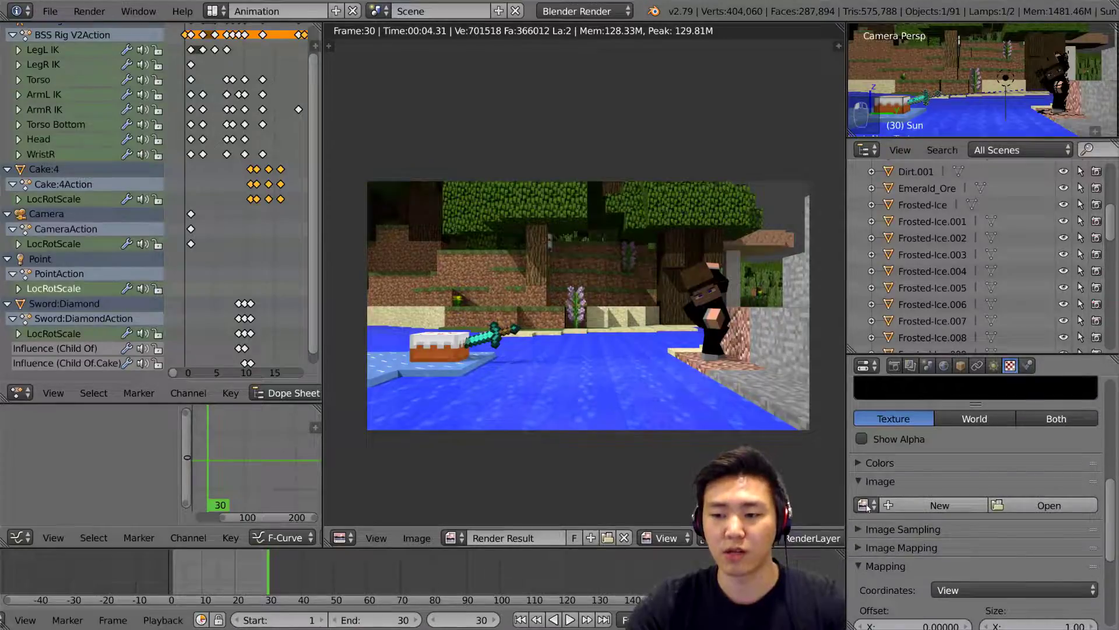
{"action": "left_click", "coordinate": [865, 504]}
{"action": "left_click", "coordinate": [940, 340]}
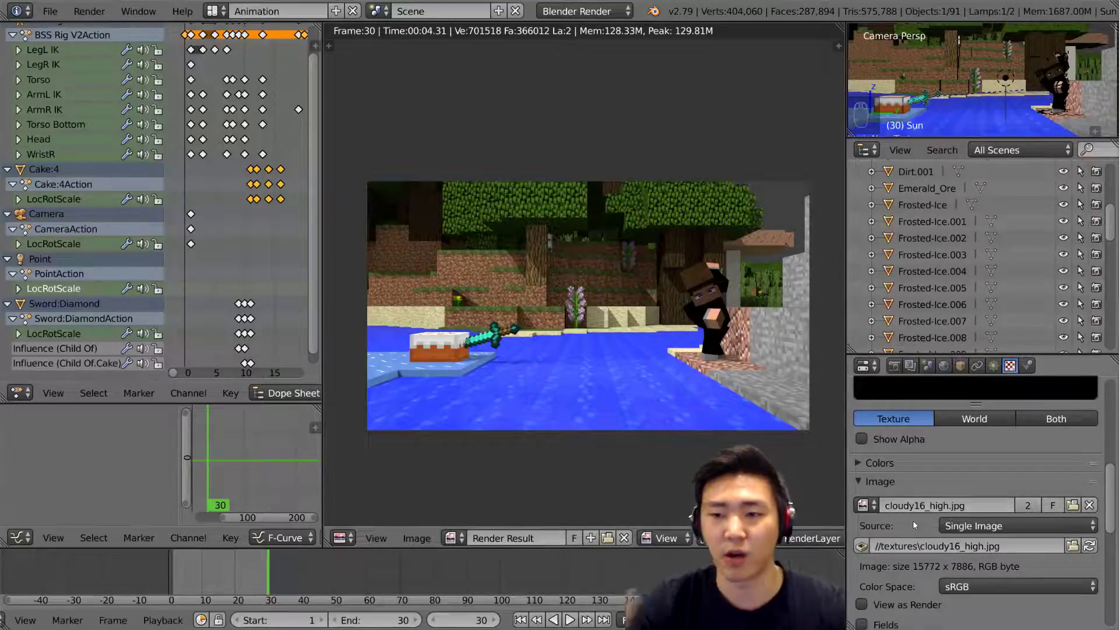
Set the world texture's mapping coordinates to Equirectangular
{"action": "scroll", "coordinate": [968, 527], "scroll_direction": "down", "scroll_amount": 3}
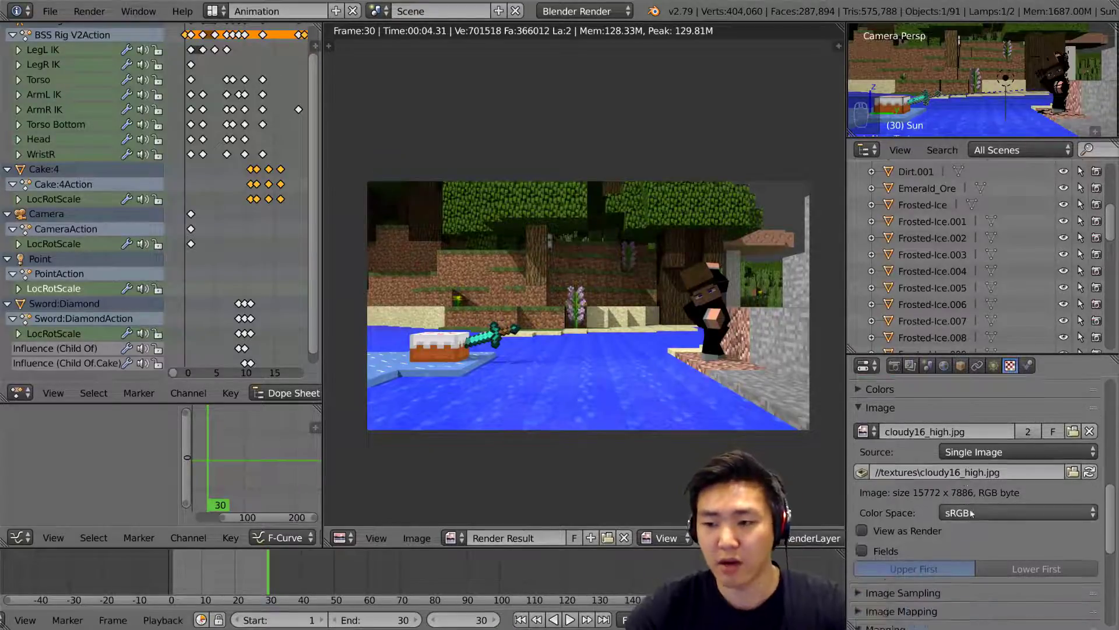
{"action": "scroll", "coordinate": [898, 463], "scroll_direction": "down", "scroll_amount": 7}
{"action": "scroll", "coordinate": [897, 463], "scroll_direction": "down", "scroll_amount": 1}
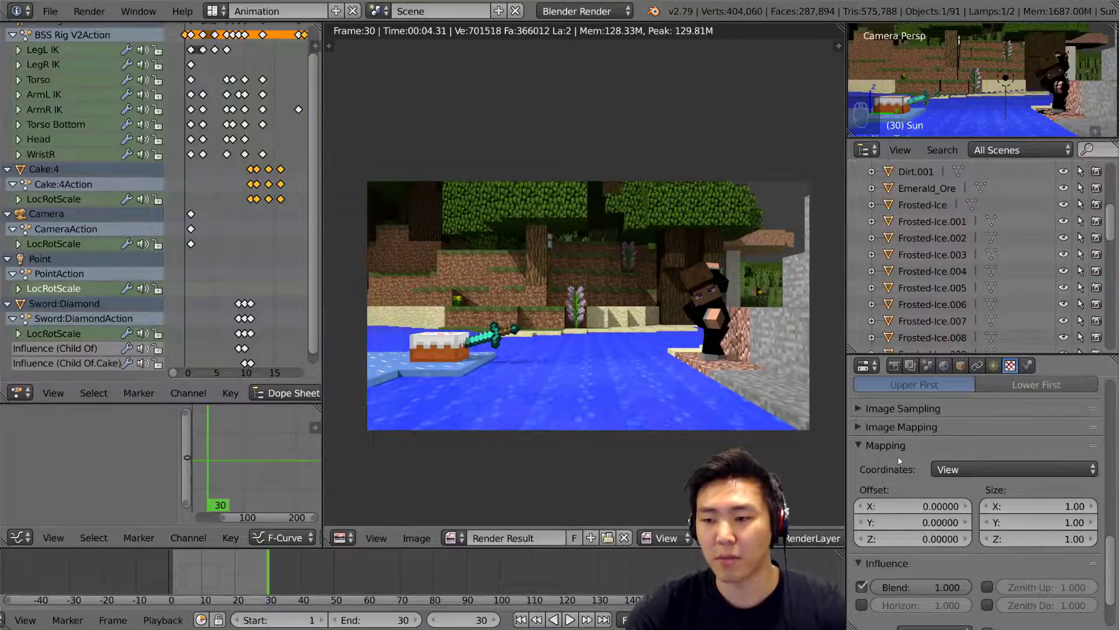
{"action": "left_click", "coordinate": [977, 470]}
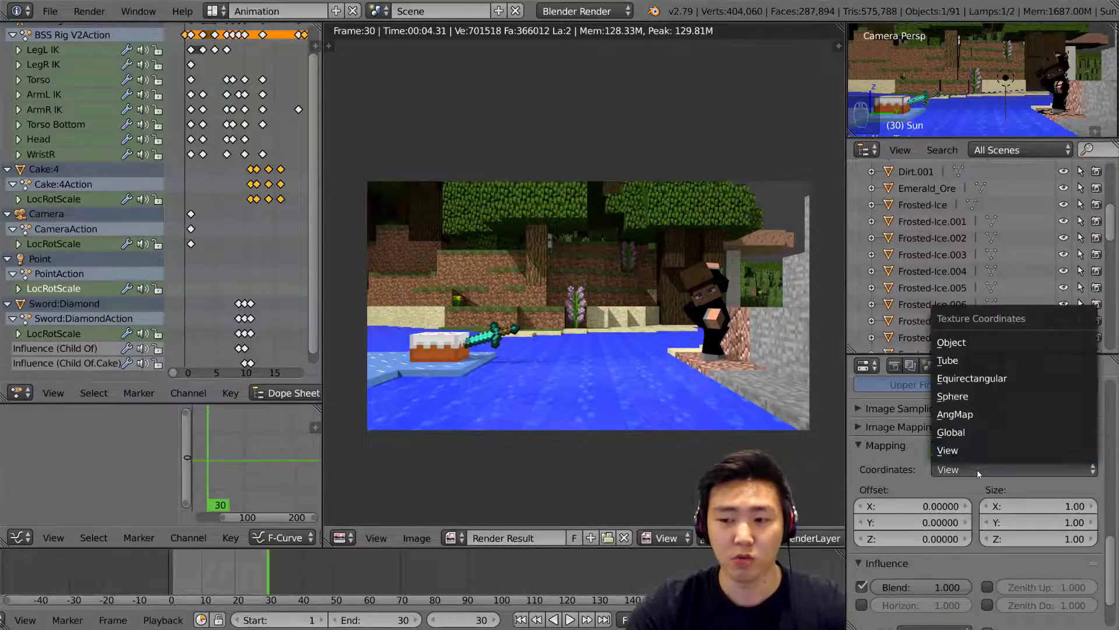
{"action": "left_click", "coordinate": [980, 380]}
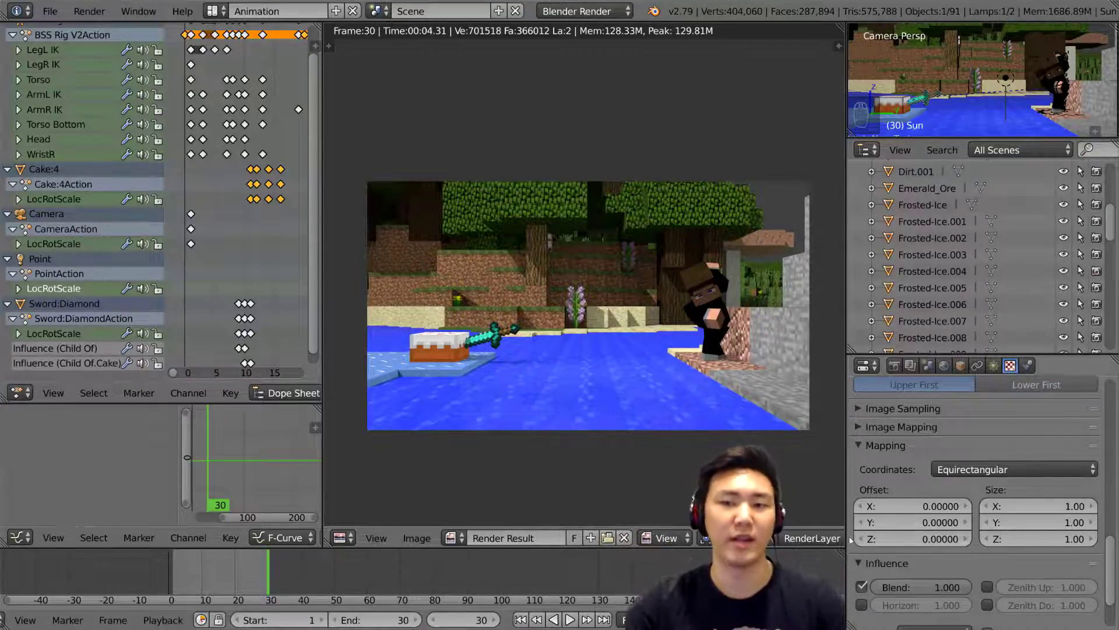
Make the sky texture influence the world's Horizon instead of Blend
{"action": "scroll", "coordinate": [960, 505], "scroll_direction": "down", "scroll_amount": 4}
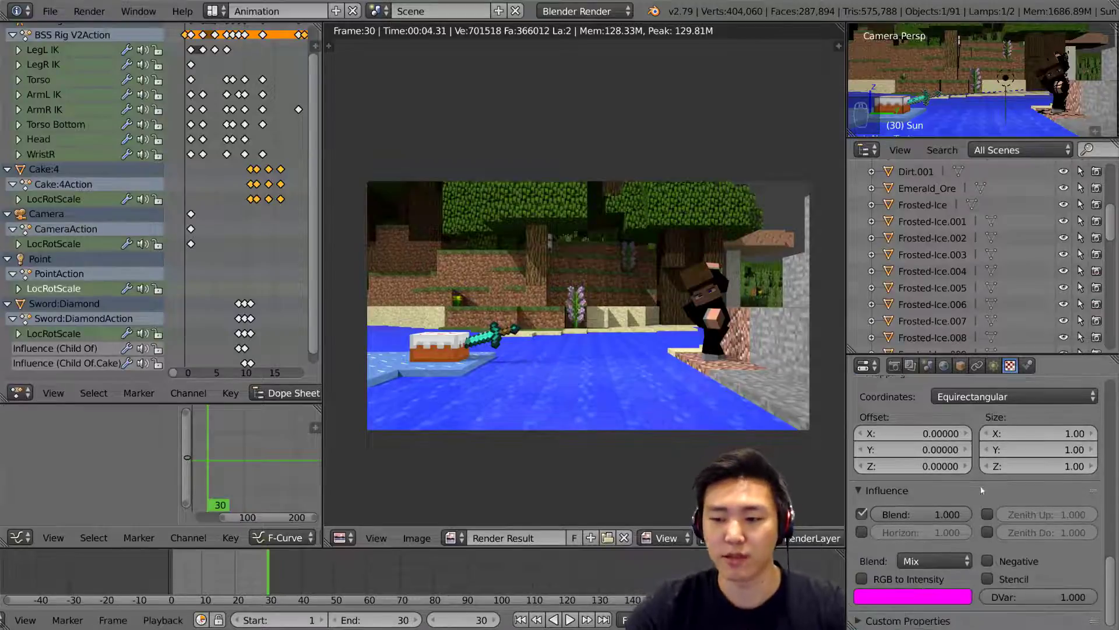
{"action": "left_click", "coordinate": [861, 532]}
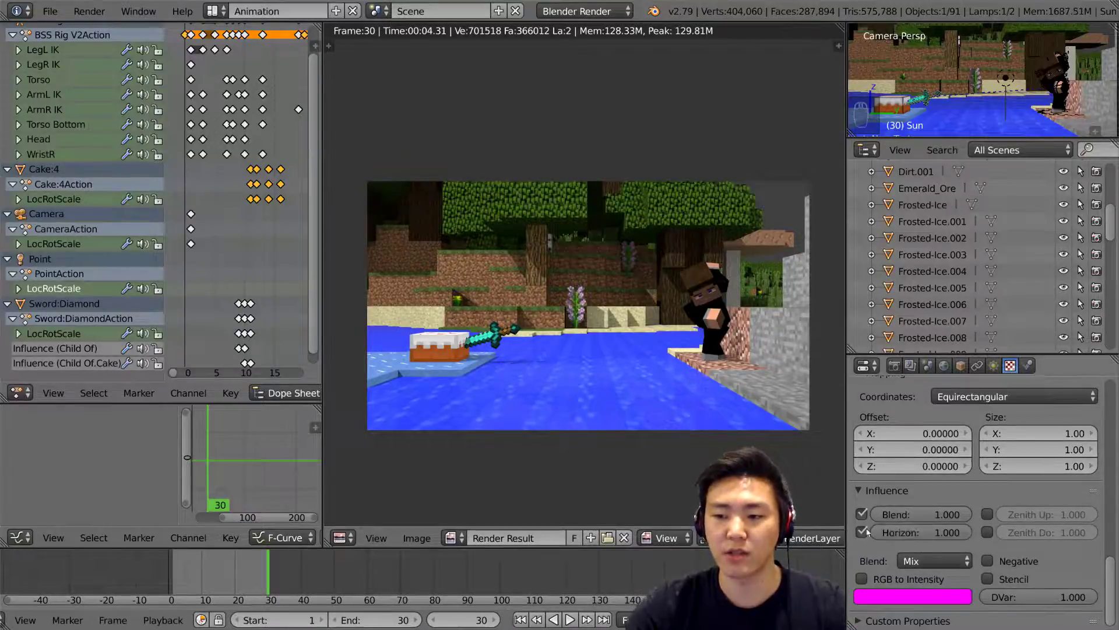
{"action": "left_click", "coordinate": [862, 513]}
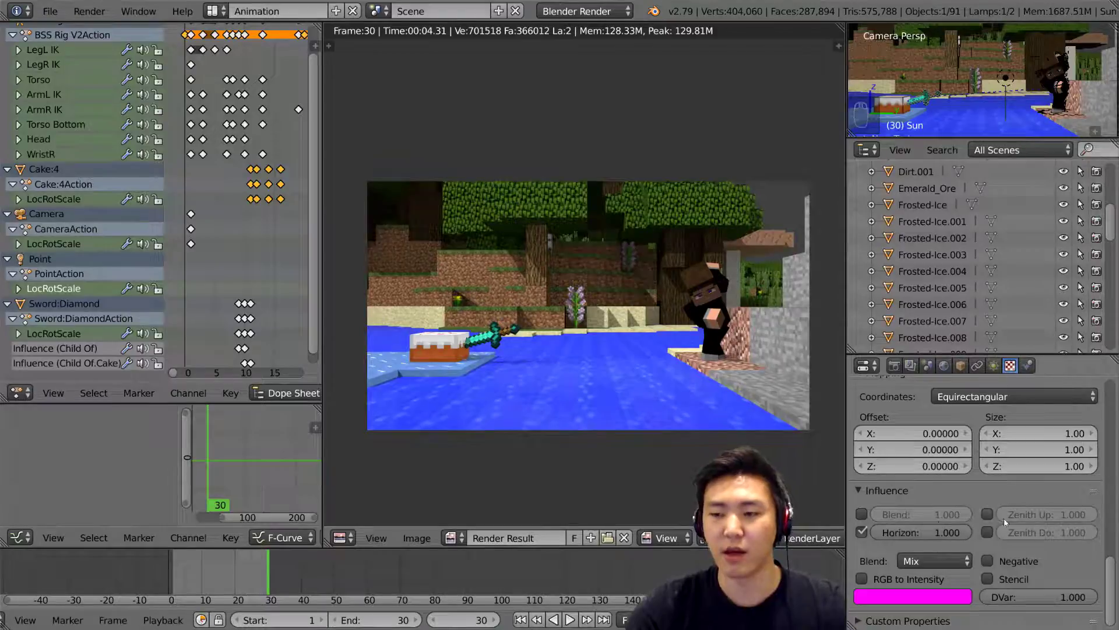
Close the render and display the world background in the 3D viewport, inspect the sky around the scene, and return to the camera view
{"action": "key", "text": "Escape"}
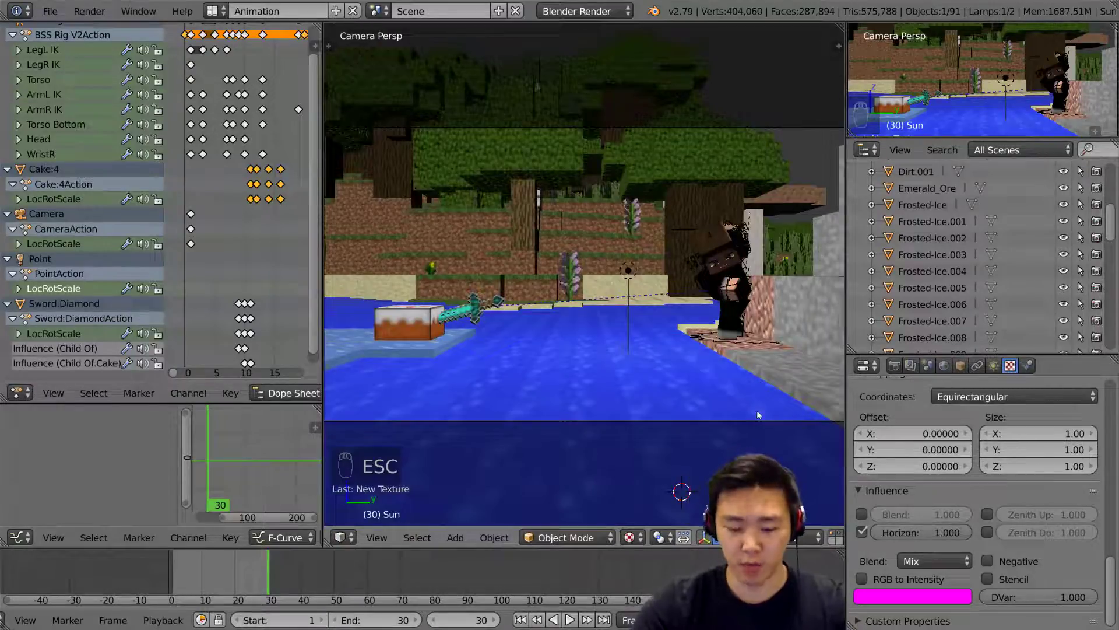
{"action": "key", "text": "n"}
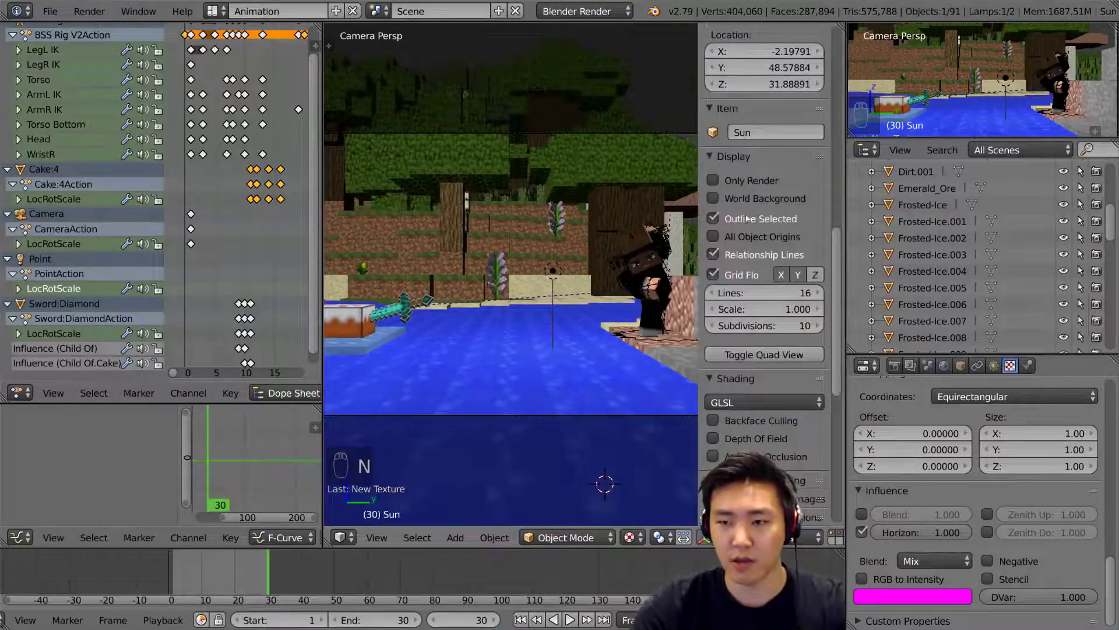
{"action": "scroll", "coordinate": [777, 238], "scroll_direction": "up", "scroll_amount": 3}
{"action": "middle_click_drag", "start_coordinate": [743, 272], "coordinate": [717, 316]}
{"action": "key", "text": "n"}
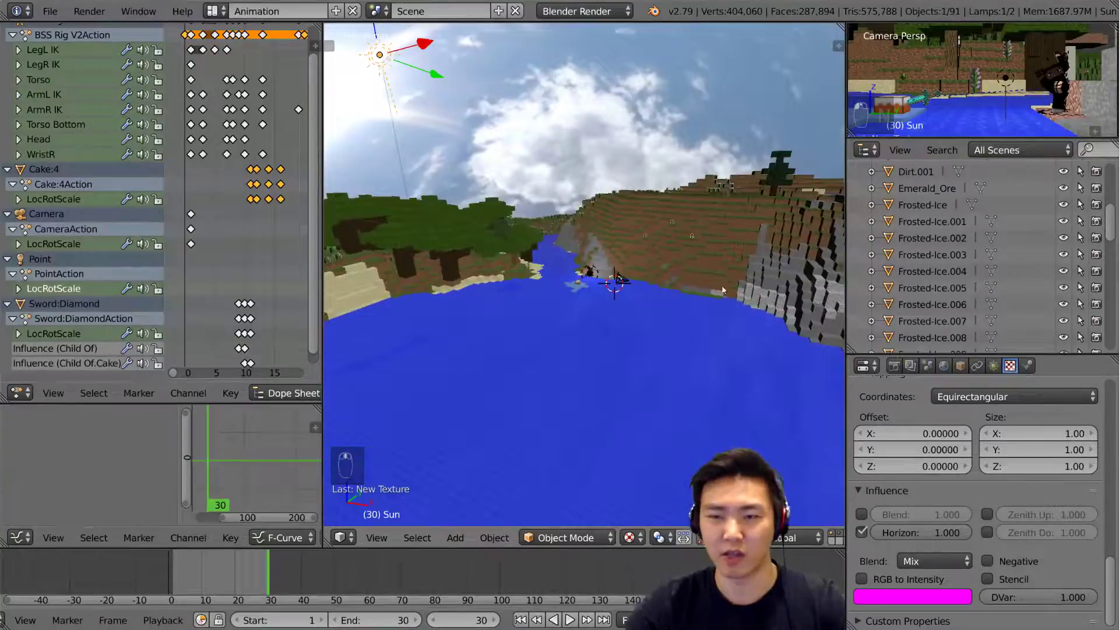
{"action": "key", "text": "KP_0"}
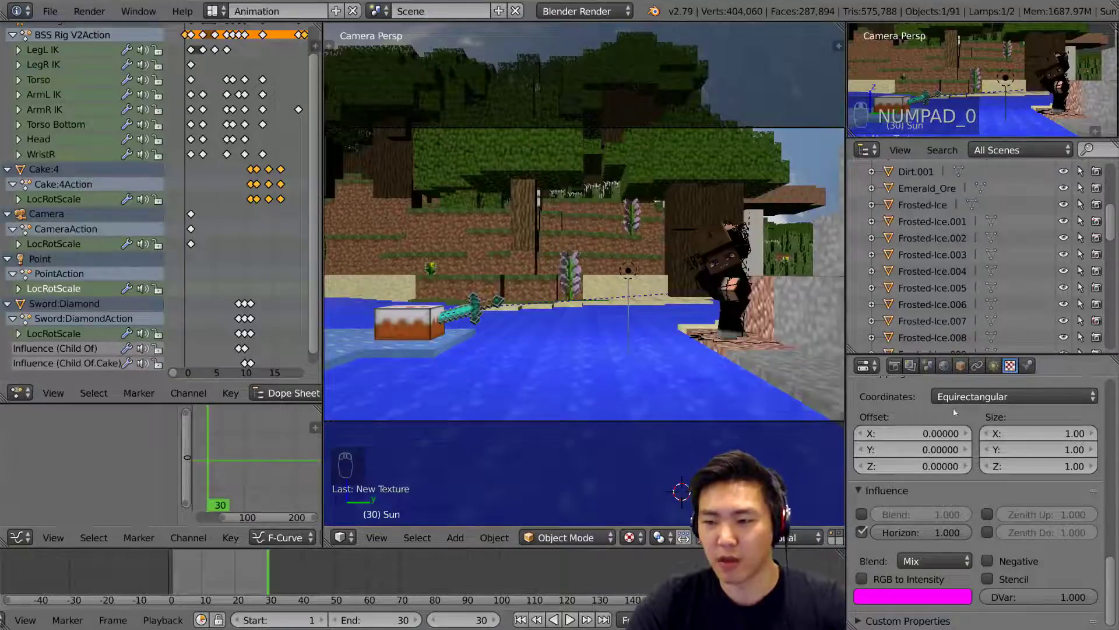
Enable Real Sky in the world settings and orbit the scene to check the sky's horizon
{"action": "left_click", "coordinate": [944, 366]}
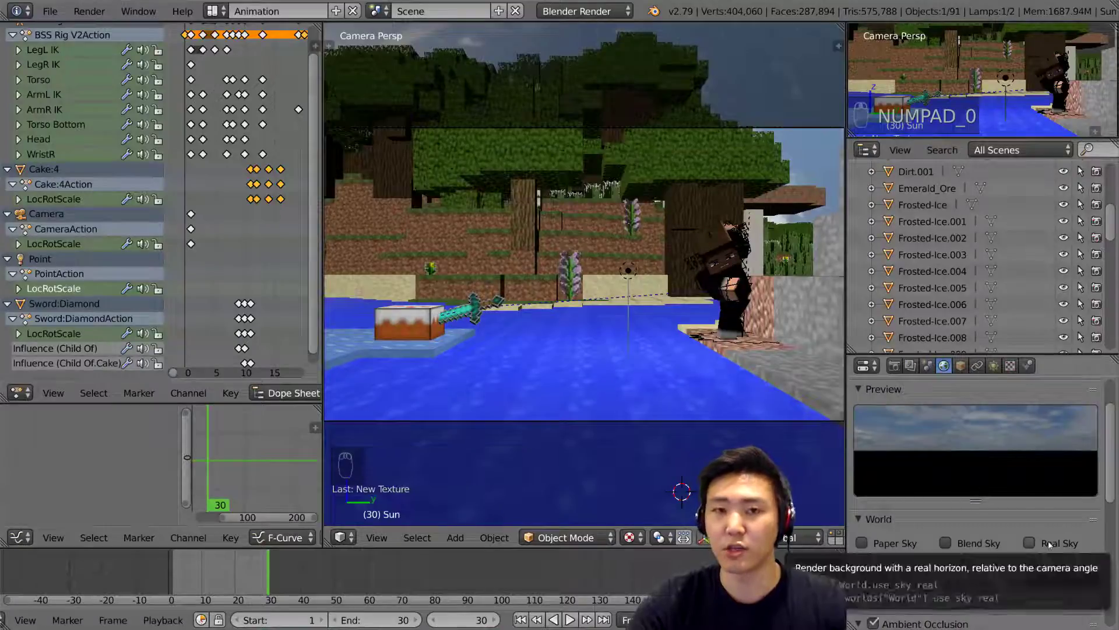
{"action": "left_click", "coordinate": [1030, 545]}
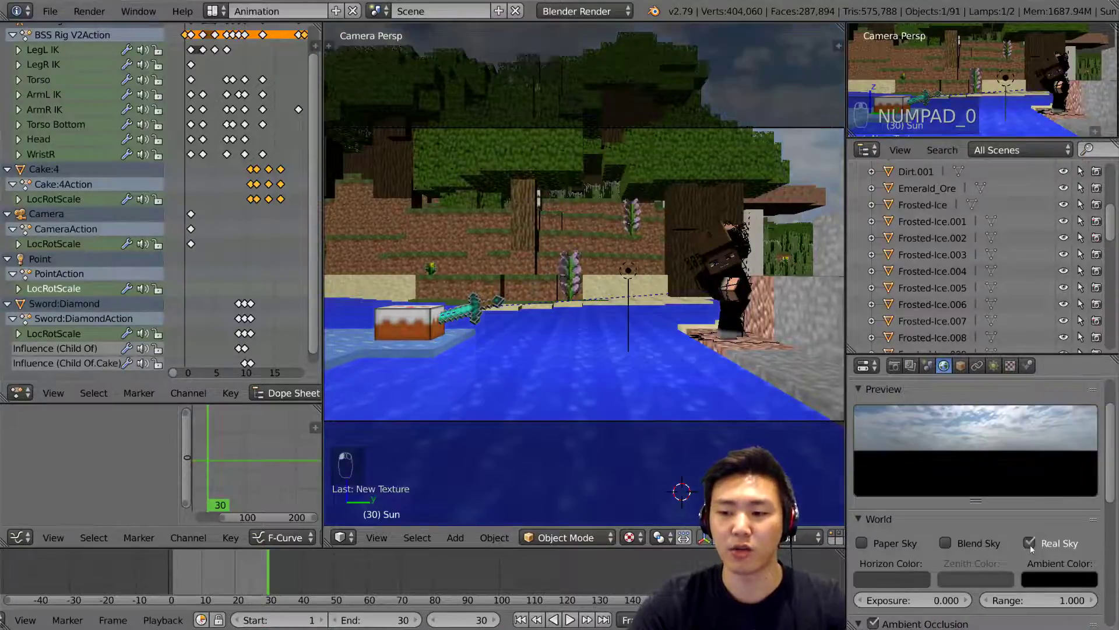
{"action": "mouse_move", "coordinate": [716, 299]}
{"action": "middle_mouse_down"}
{"action": "mouse_move", "coordinate": [738, 338]}
{"action": "mouse_move", "coordinate": [642, 345]}
{"action": "mouse_move", "coordinate": [674, 330]}
{"action": "mouse_move", "coordinate": [675, 344]}
{"action": "mouse_move", "coordinate": [564, 295]}
{"action": "mouse_move", "coordinate": [665, 299]}
{"action": "mouse_move", "coordinate": [651, 306]}
{"action": "mouse_move", "coordinate": [757, 289]}
{"action": "mouse_move", "coordinate": [687, 288]}
{"action": "mouse_move", "coordinate": [698, 292]}
{"action": "middle_mouse_up"}
Enable the world's Environment Lighting and set its environment color to Sky Texture
{"action": "scroll", "coordinate": [946, 499], "scroll_direction": "down", "scroll_amount": 5}
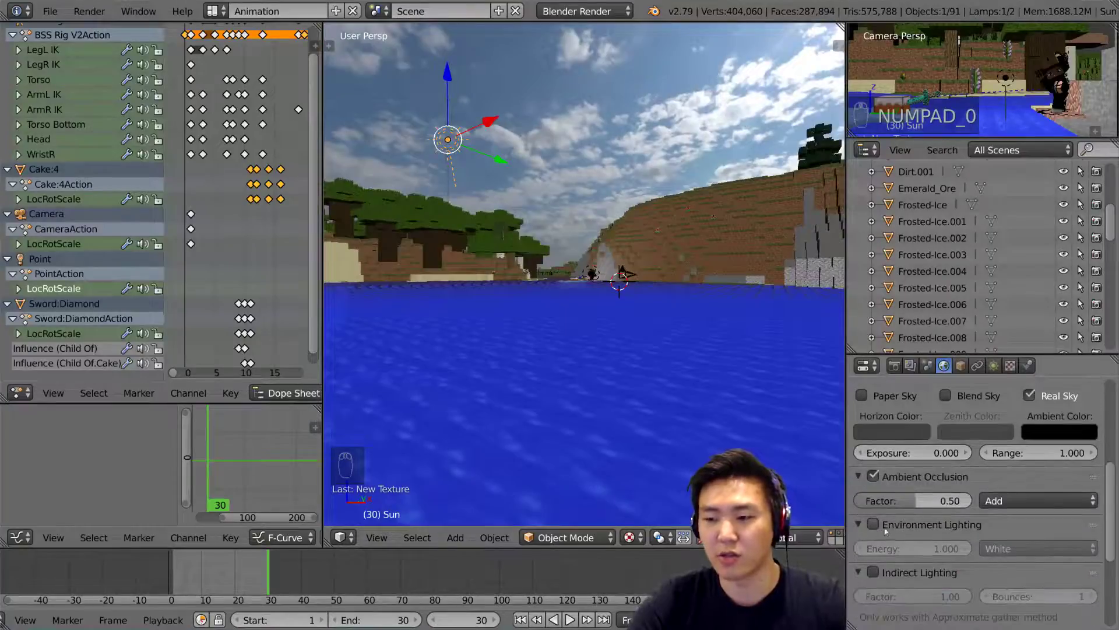
{"action": "left_click", "coordinate": [873, 524]}
{"action": "left_click", "coordinate": [1010, 548]}
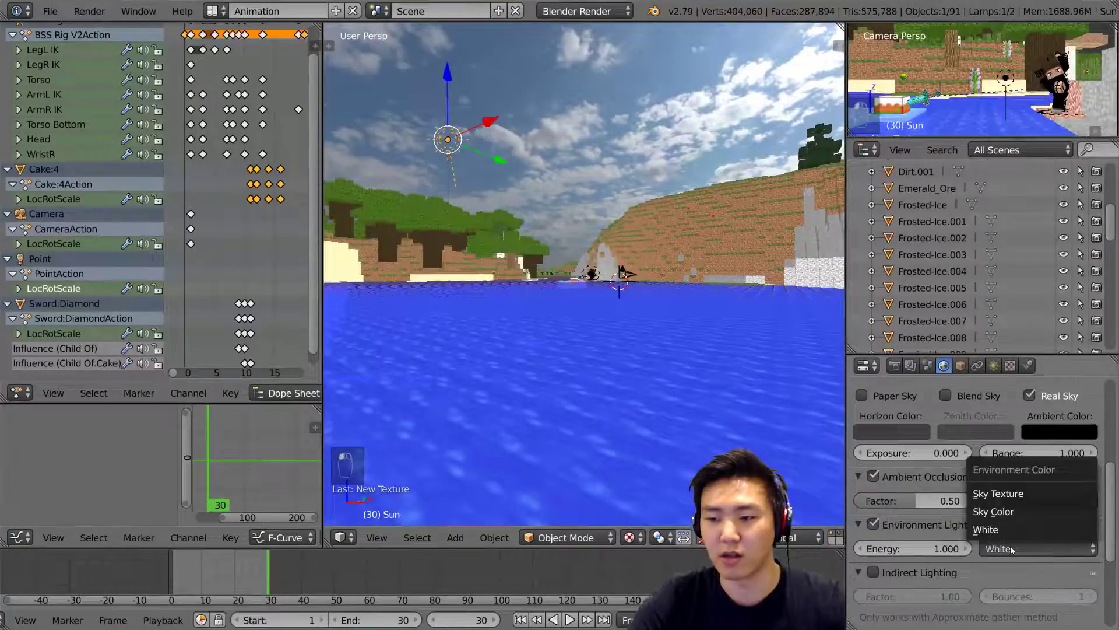
{"action": "left_click", "coordinate": [1015, 496]}
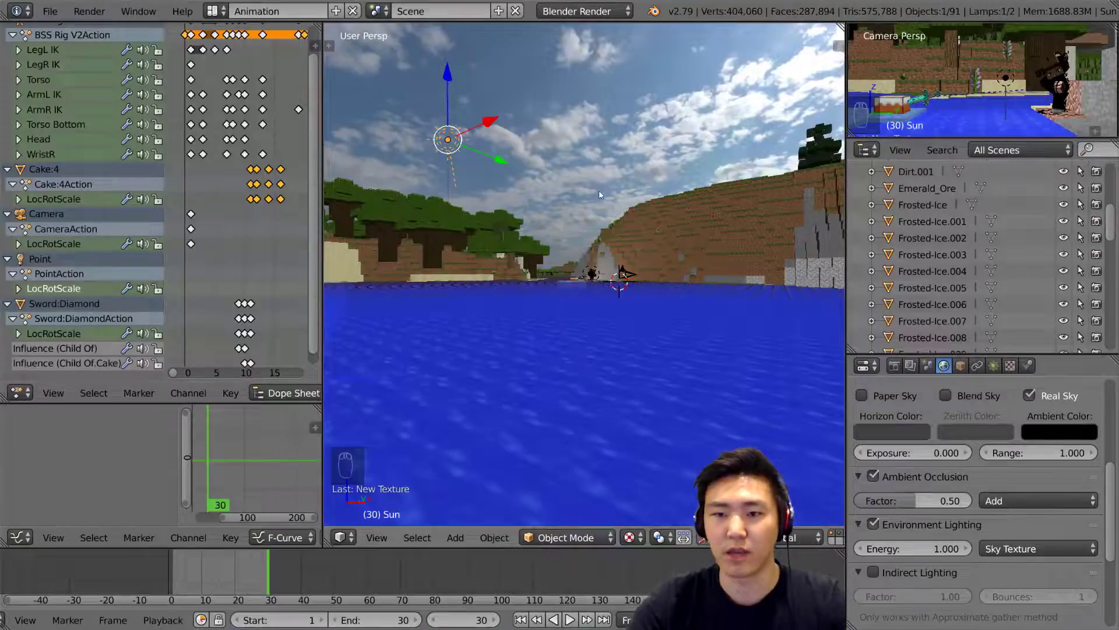
Render the current frame from the camera view to check the sky-textured lighting, and return to the viewport
{"action": "key", "text": "KP_0"}
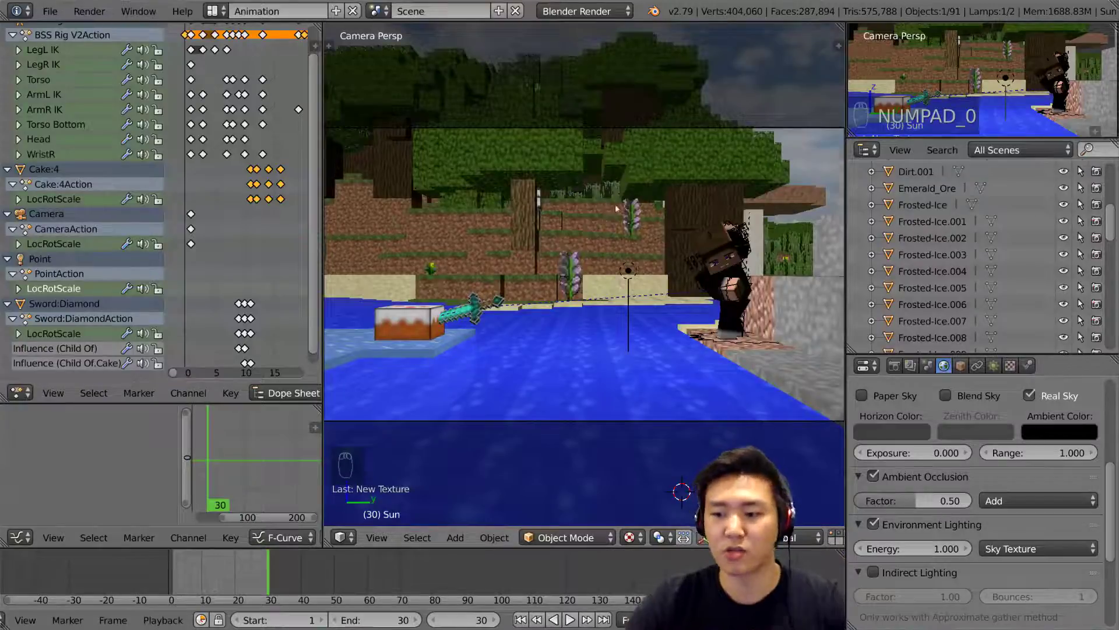
{"action": "key", "text": "F12"}
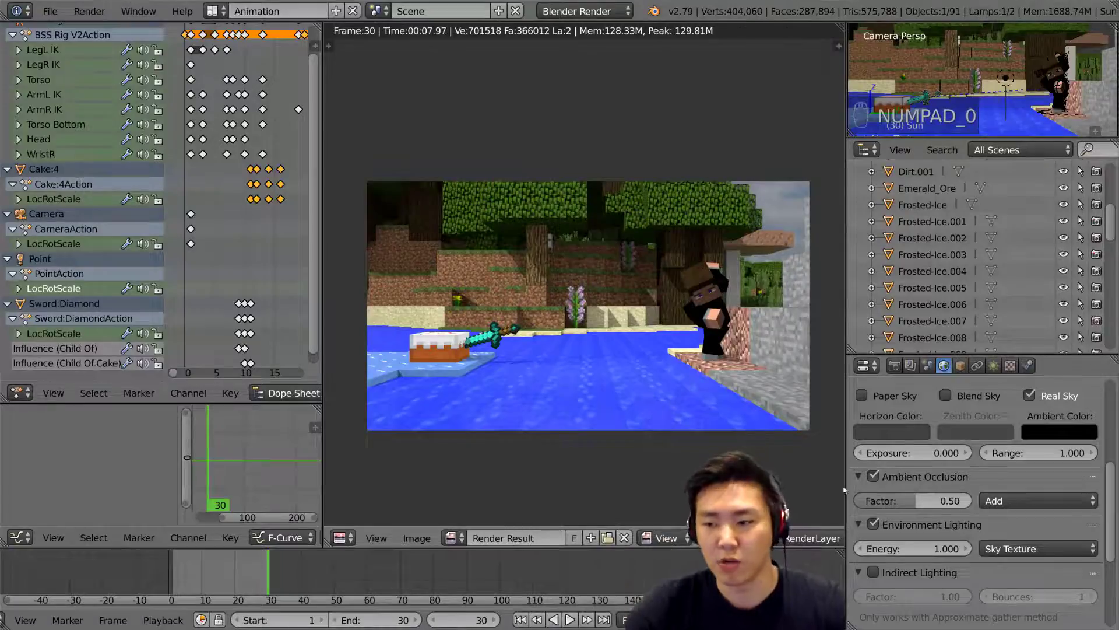
{"action": "scroll", "coordinate": [946, 489], "scroll_direction": "up", "scroll_amount": 3}
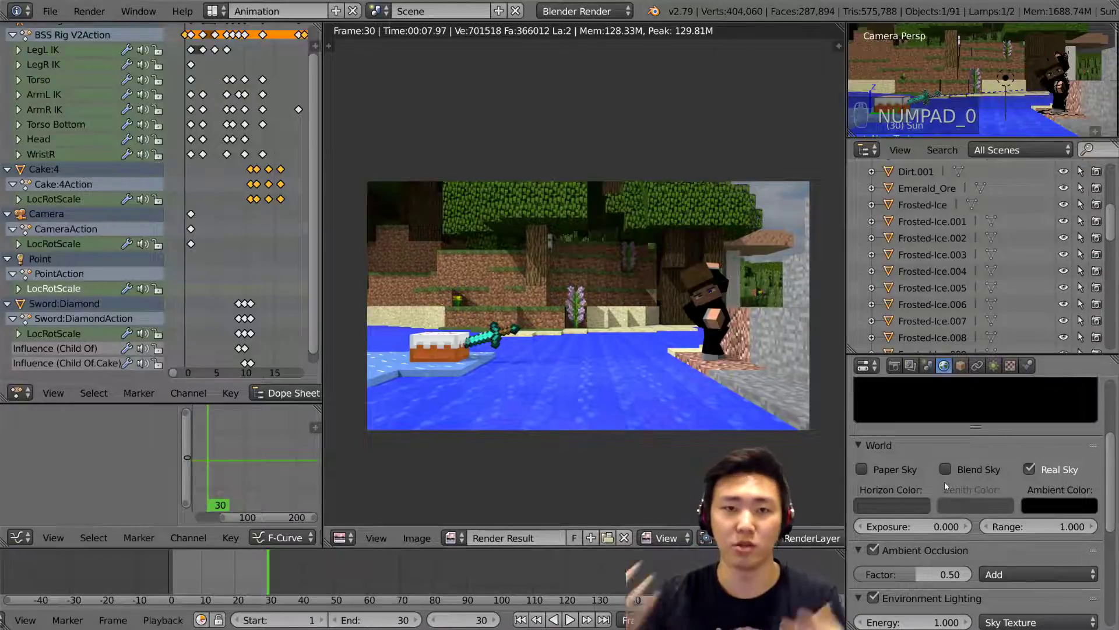
{"action": "key", "text": "Escape"}
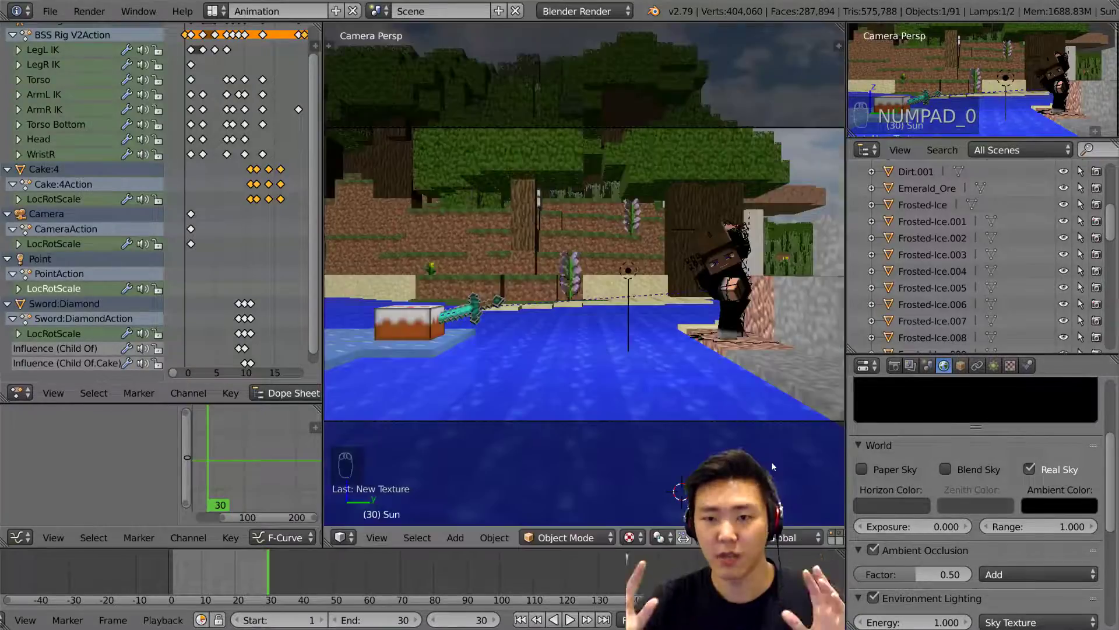